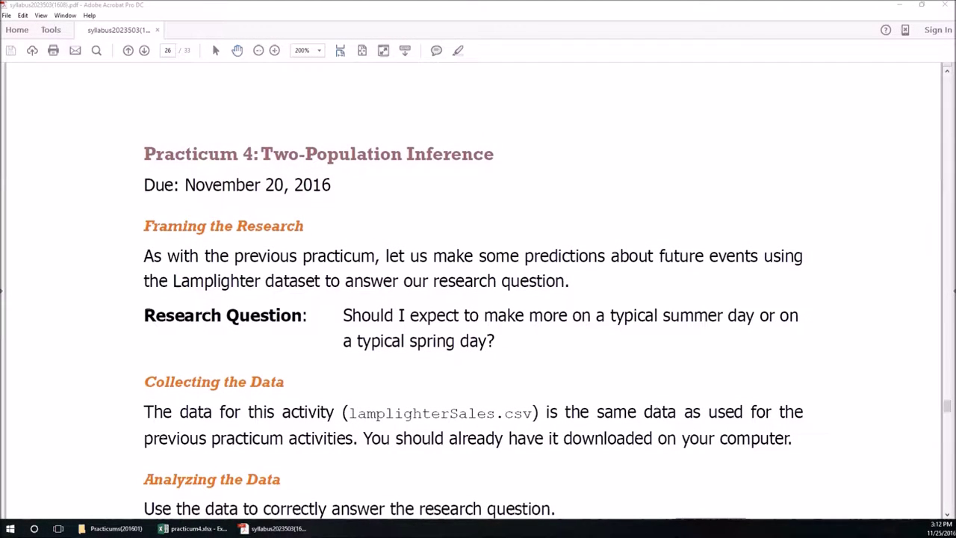
Step: Switch to the practicum4 workbook in Excel and add a new blank worksheet
{"action": "left_click", "coordinate": [189, 529]}
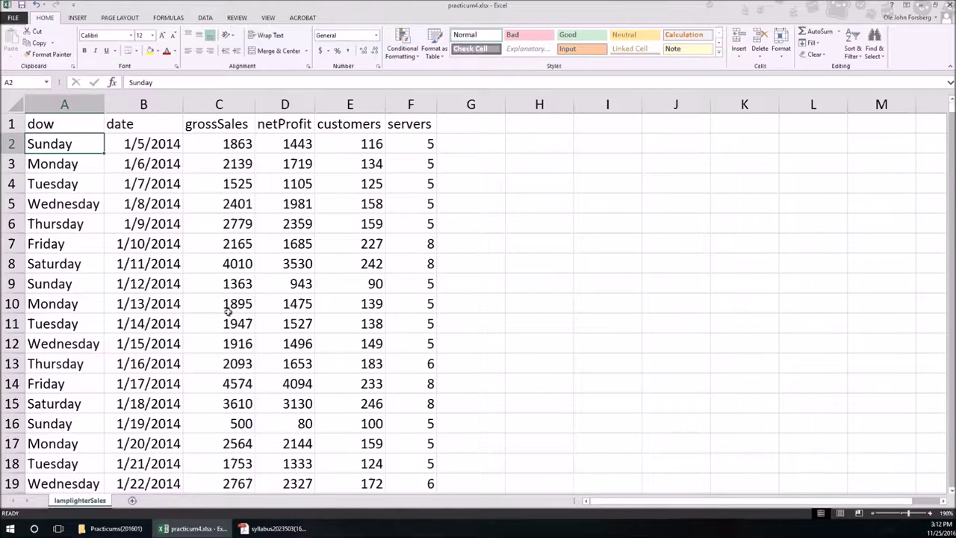
{"action": "left_click", "coordinate": [131, 502]}
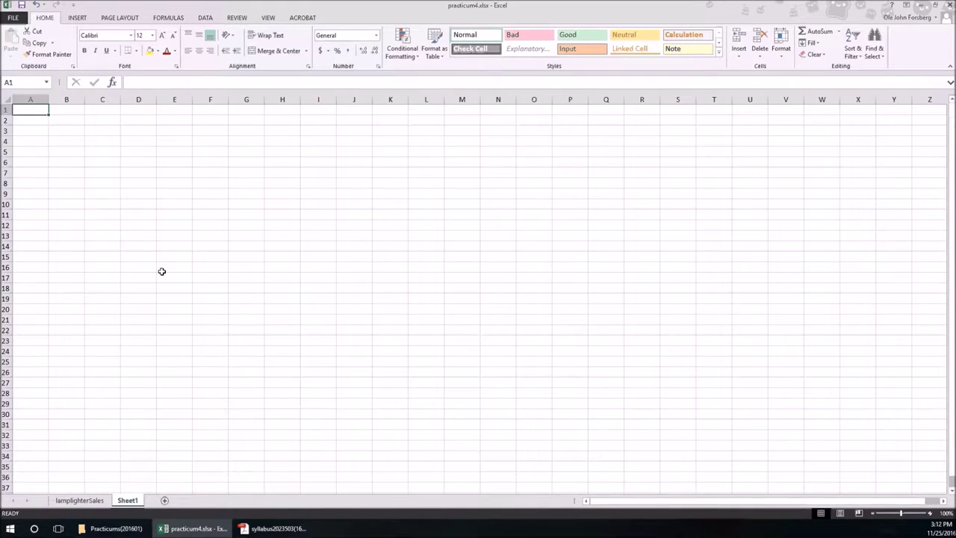
{"action": "scroll", "coordinate": [161, 271], "scroll_direction": "up", "scroll_amount": 9}
{"action": "scroll", "coordinate": [162, 271], "scroll_direction": "down", "scroll_amount": 4}
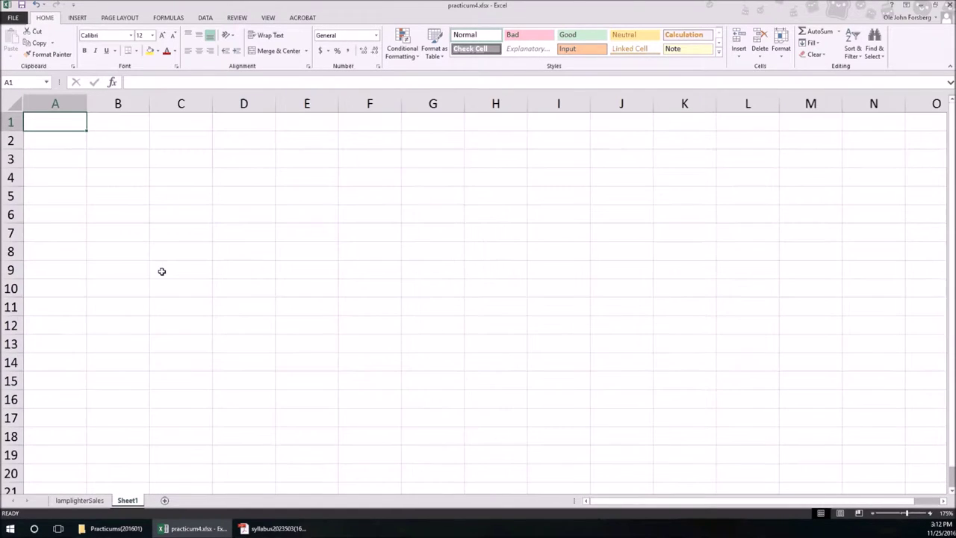
{"action": "scroll", "coordinate": [161, 271], "scroll_direction": "down", "scroll_amount": 5}
Step: Copy the dates and gross sales from 3/21/2014 through 6/20/2014 in the lamplighterSales sheet
{"action": "left_click", "coordinate": [79, 500]}
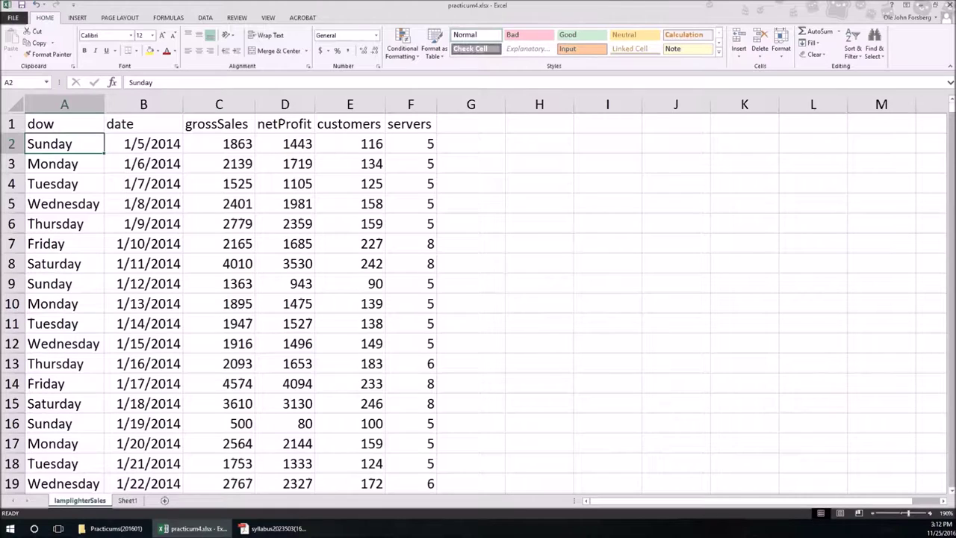
{"action": "left_click", "coordinate": [206, 403]}
{"action": "scroll", "coordinate": [206, 403], "scroll_direction": "down", "scroll_amount": 5}
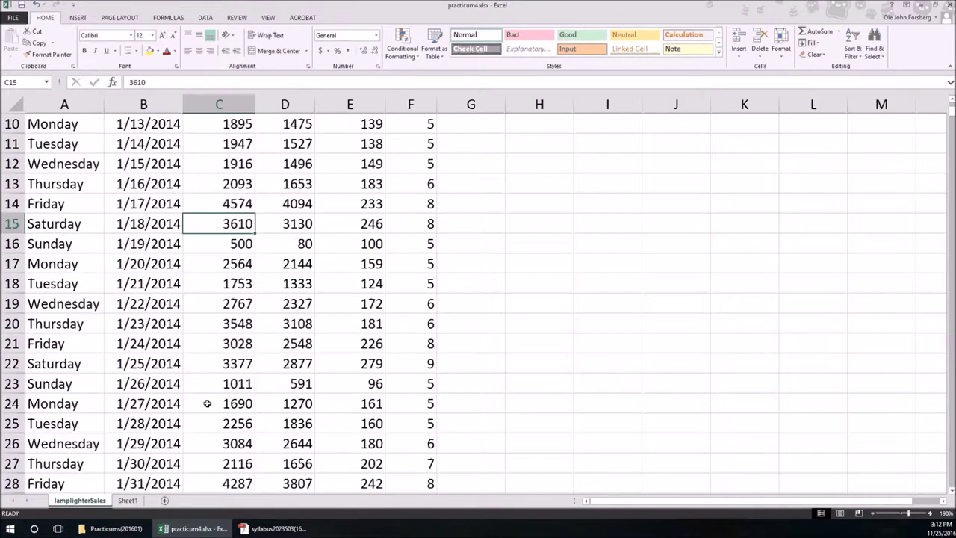
{"action": "scroll", "coordinate": [207, 404], "scroll_direction": "down", "scroll_amount": 7}
{"action": "scroll", "coordinate": [206, 404], "scroll_direction": "down", "scroll_amount": 3}
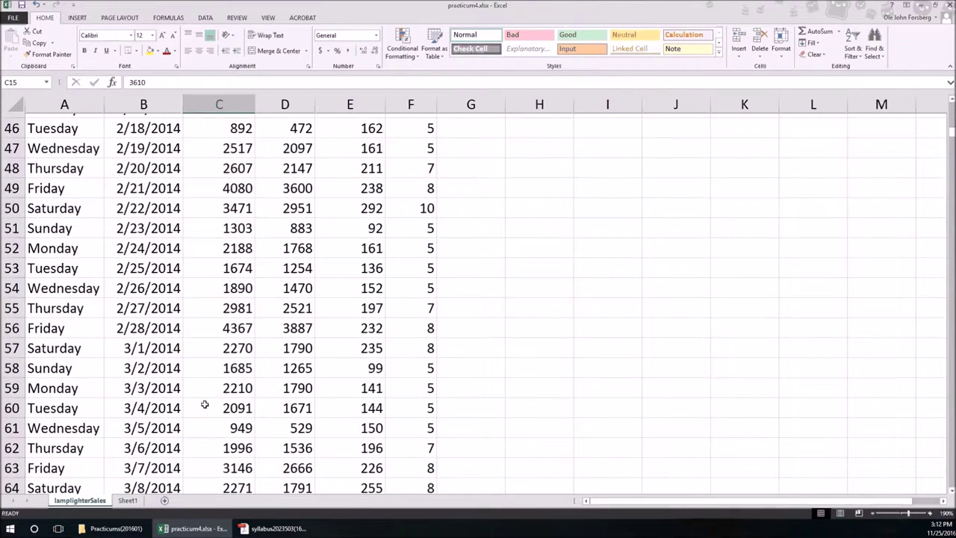
{"action": "scroll", "coordinate": [202, 399], "scroll_direction": "down", "scroll_amount": 6}
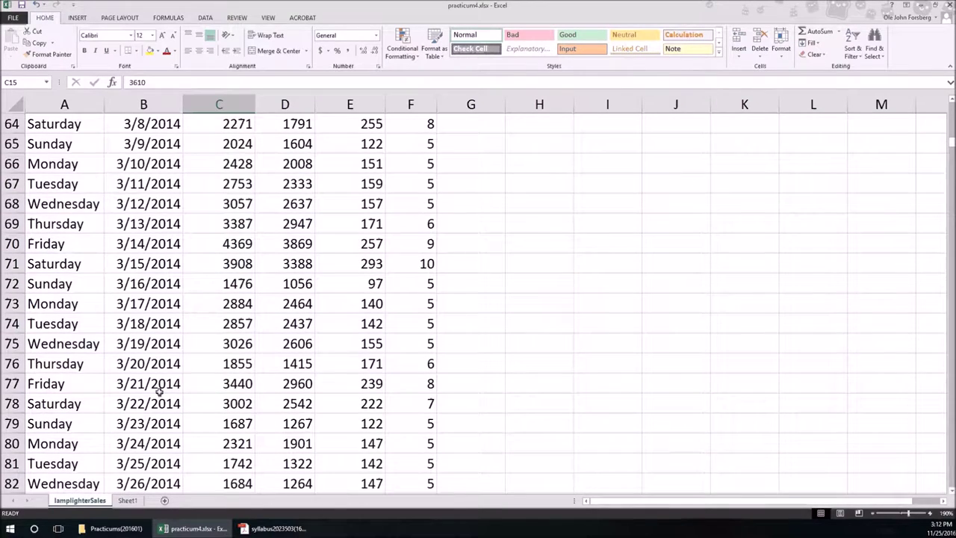
{"action": "left_click_drag", "start_coordinate": [159, 383], "coordinate": [218, 384]}
{"action": "scroll", "coordinate": [228, 417], "scroll_direction": "down", "scroll_amount": 8}
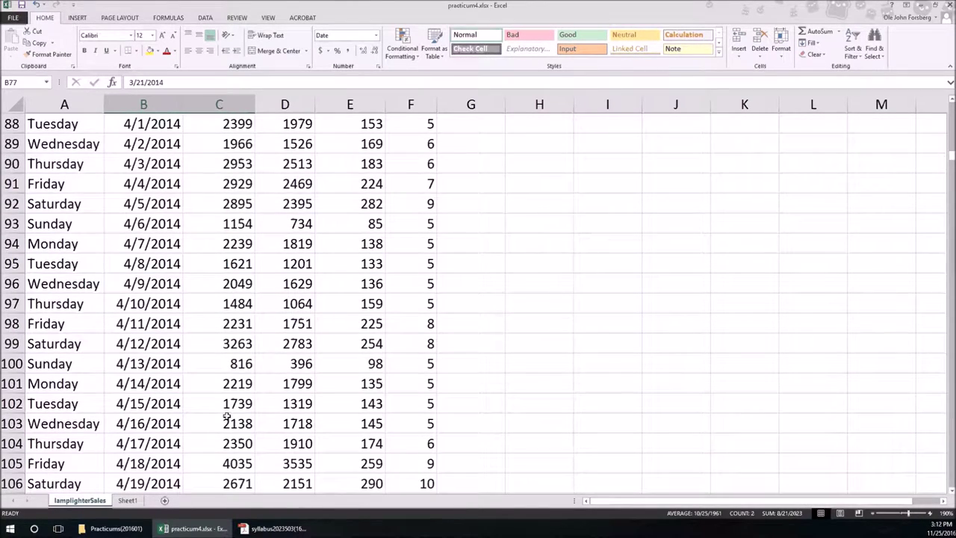
{"action": "scroll", "coordinate": [225, 416], "scroll_direction": "down", "scroll_amount": 4}
{"action": "scroll", "coordinate": [225, 417], "scroll_direction": "down", "scroll_amount": 10}
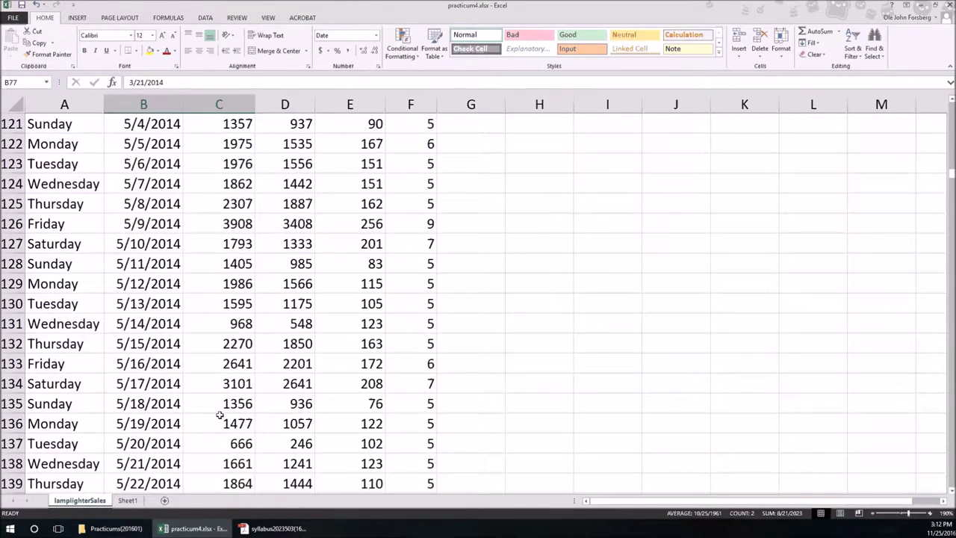
{"action": "scroll", "coordinate": [213, 412], "scroll_direction": "down", "scroll_amount": 8}
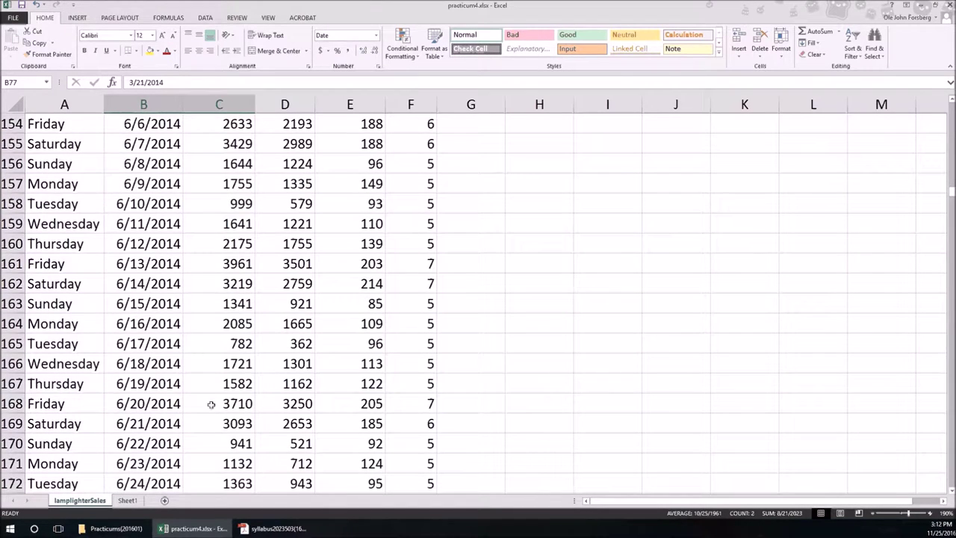
{"action": "left_click", "coordinate": [211, 403], "text": "shift"}
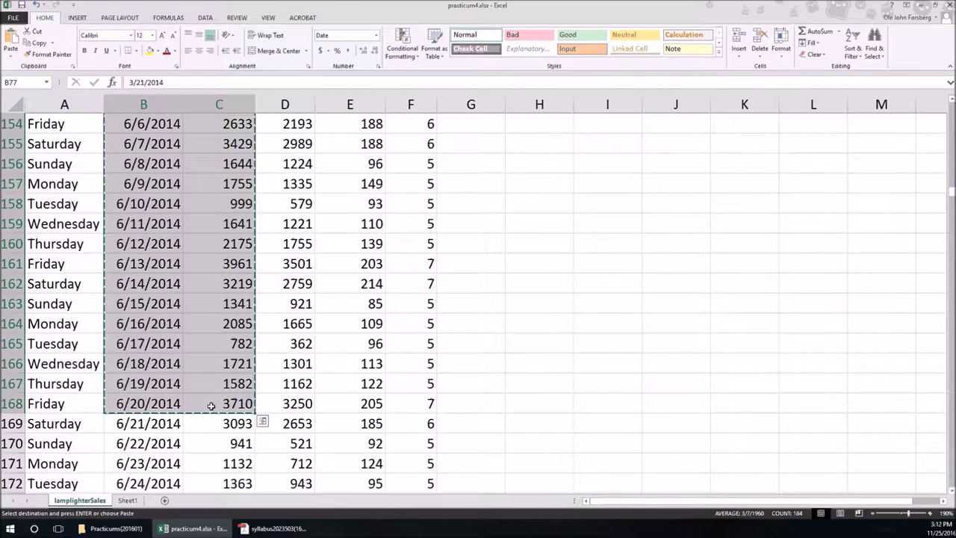
{"action": "key", "text": "ctrl+c"}
Step: Paste the copied spring data at A1 of Sheet1 and widen column A to fit the dates
{"action": "left_click", "coordinate": [127, 500]}
{"action": "key", "text": "ctrl+v"}
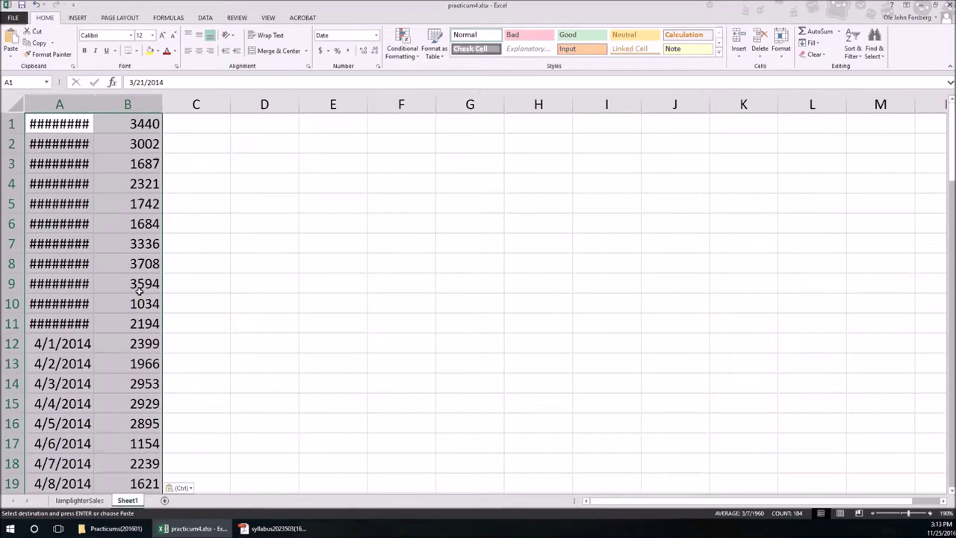
{"action": "left_click", "coordinate": [83, 104]}
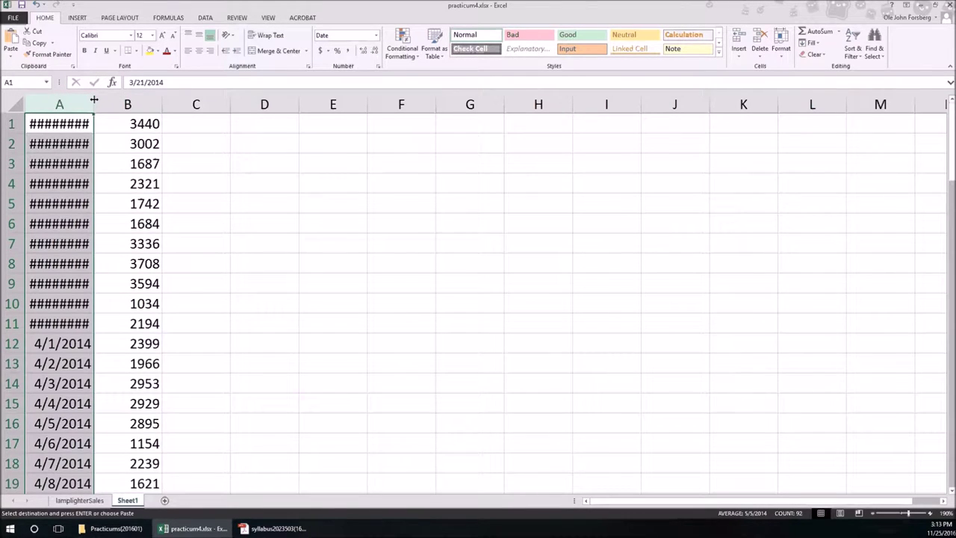
{"action": "double_click", "coordinate": [92, 100]}
{"action": "left_click_drag", "start_coordinate": [98, 102], "coordinate": [109, 104]}
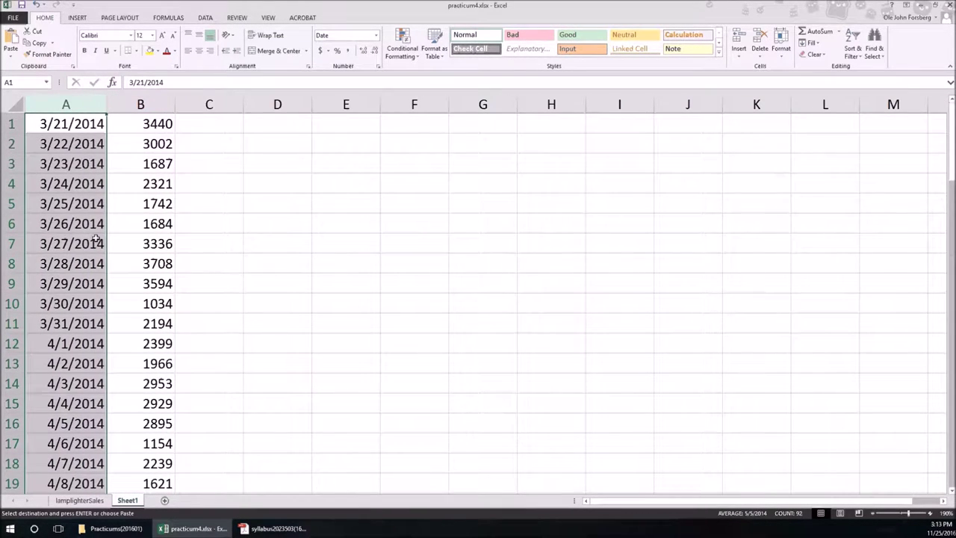
Step: Copy the 6/21/2014 through 9/20/2014 dates and gross sales from lamplighterSales to D1 of Sheet1 and widen column D to fit
{"action": "left_click", "coordinate": [101, 501]}
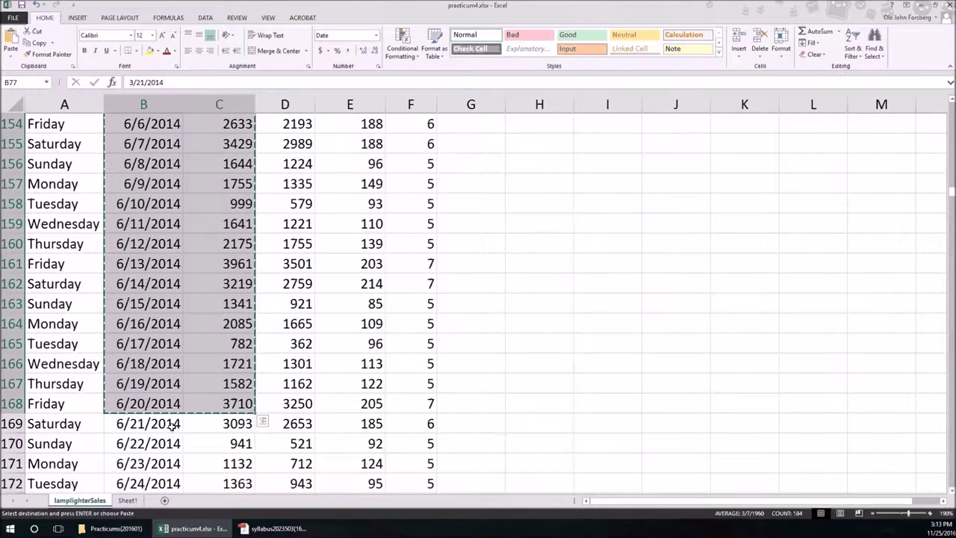
{"action": "left_click_drag", "start_coordinate": [167, 426], "coordinate": [217, 441]}
{"action": "scroll", "coordinate": [225, 409], "scroll_direction": "down", "scroll_amount": 19}
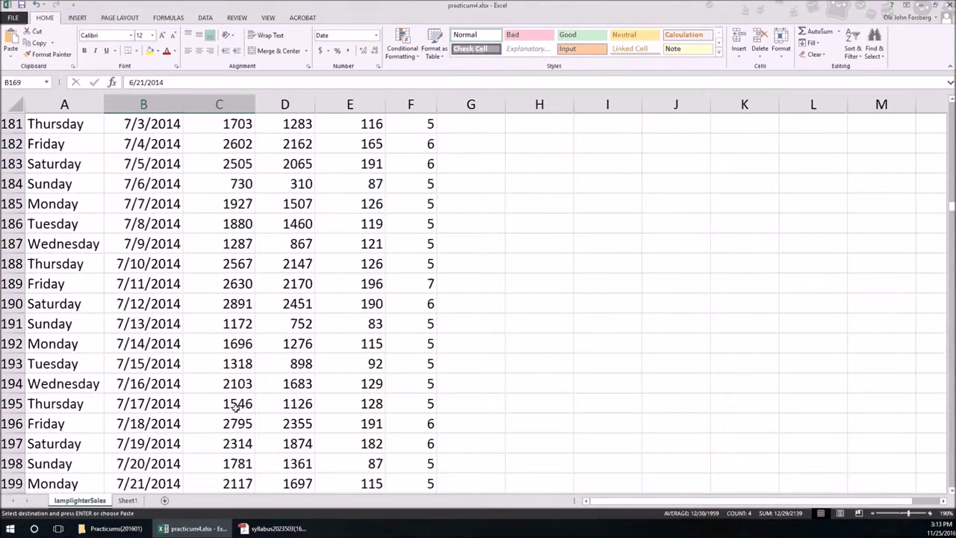
{"action": "scroll", "coordinate": [224, 410], "scroll_direction": "down", "scroll_amount": 8}
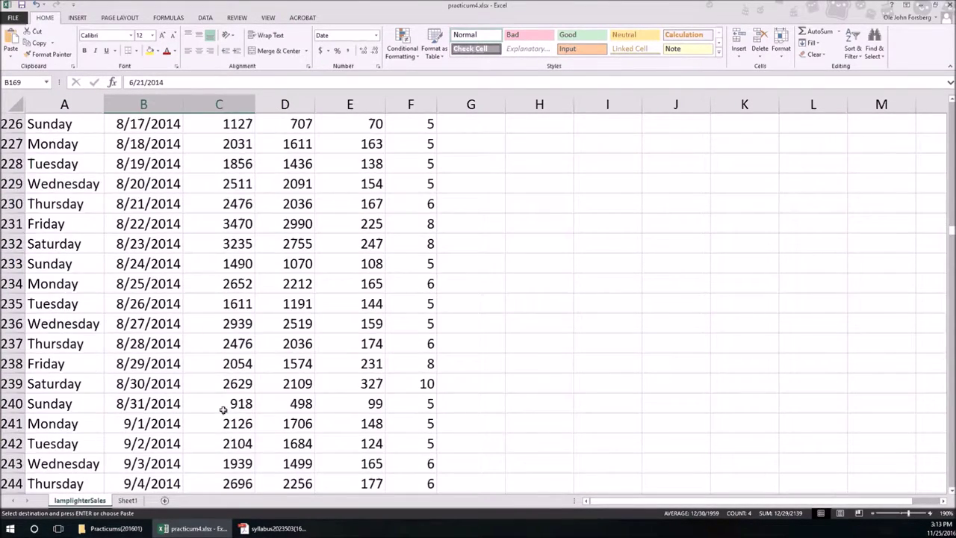
{"action": "scroll", "coordinate": [217, 411], "scroll_direction": "down", "scroll_amount": 4}
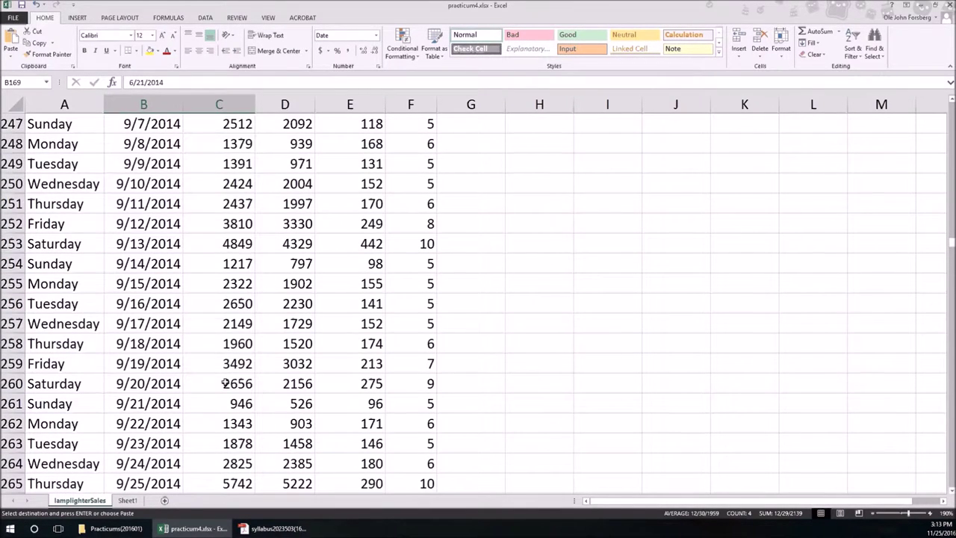
{"action": "left_click", "coordinate": [225, 383], "text": "shift"}
{"action": "key", "text": "ctrl+c"}
{"action": "left_click", "coordinate": [128, 500]}
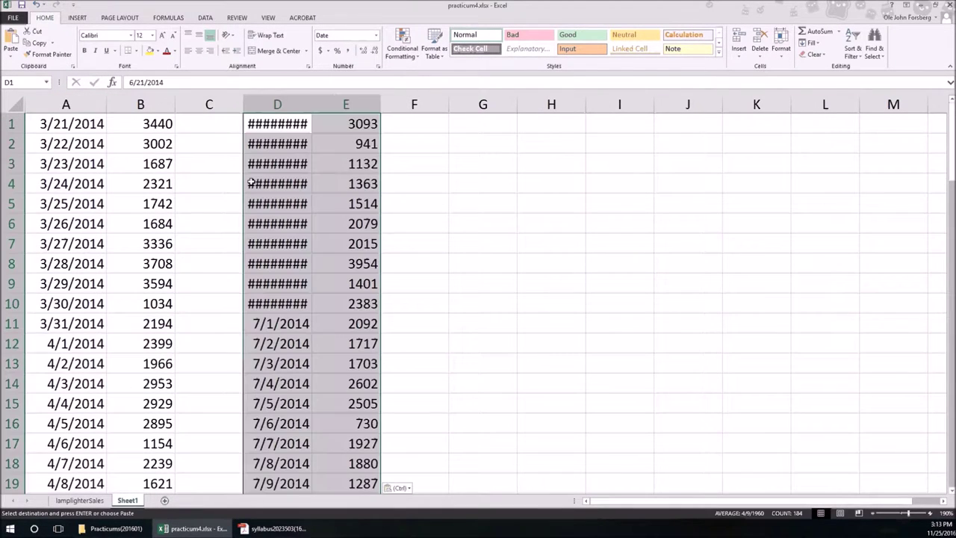
{"action": "double_click", "coordinate": [313, 103]}
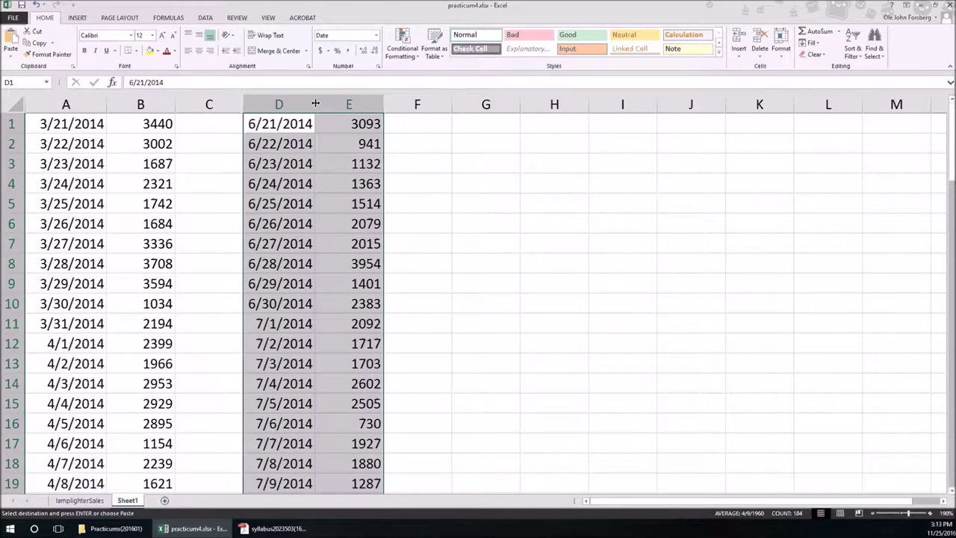
Step: Paste further spring and summer dates with their gross sales beneath the existing blocks, starting in row 93
{"action": "scroll", "coordinate": [192, 297], "scroll_direction": "down", "scroll_amount": 20}
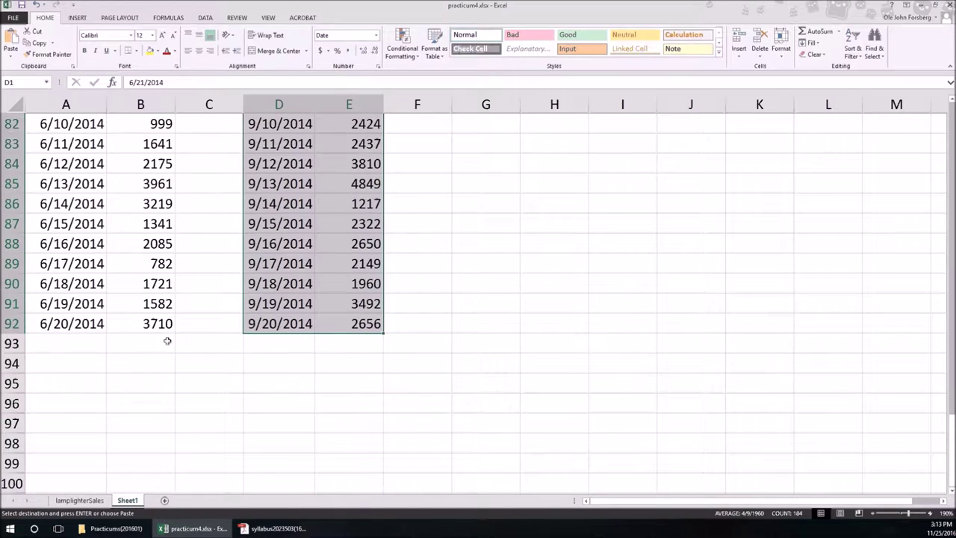
{"action": "left_click", "coordinate": [73, 343]}
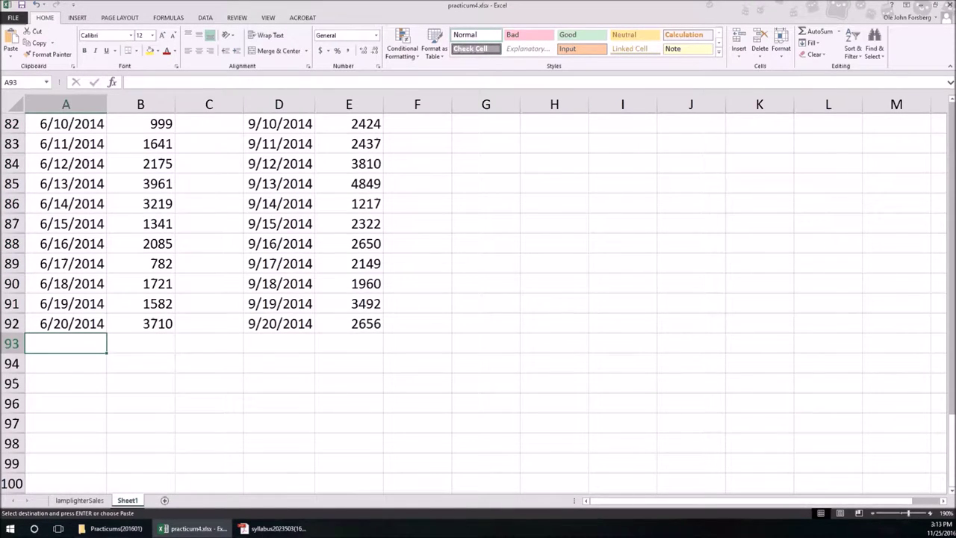
{"action": "key", "text": "ctrl+v"}
{"action": "left_click", "coordinate": [349, 263]}
{"action": "scroll", "coordinate": [227, 421], "scroll_direction": "up", "scroll_amount": 19}
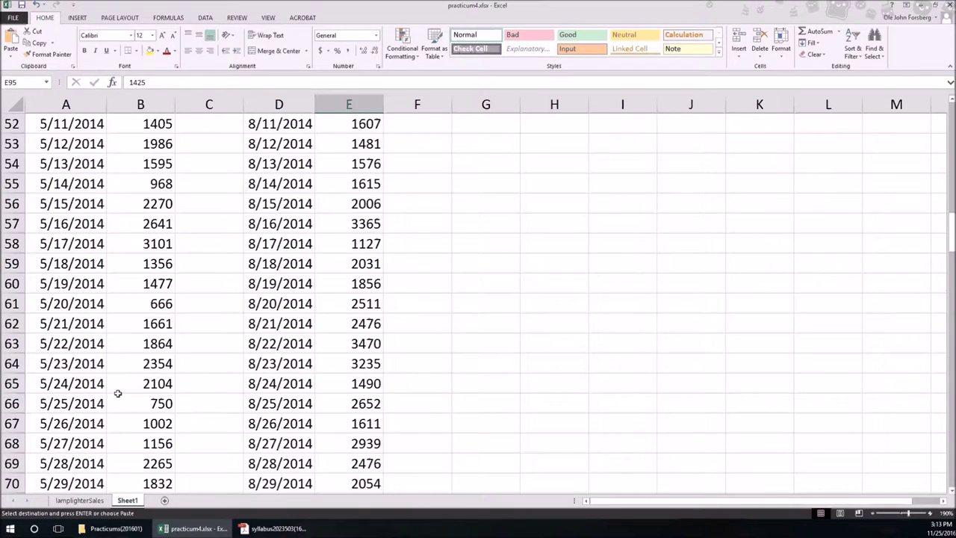
{"action": "scroll", "coordinate": [131, 389], "scroll_direction": "up", "scroll_amount": 8}
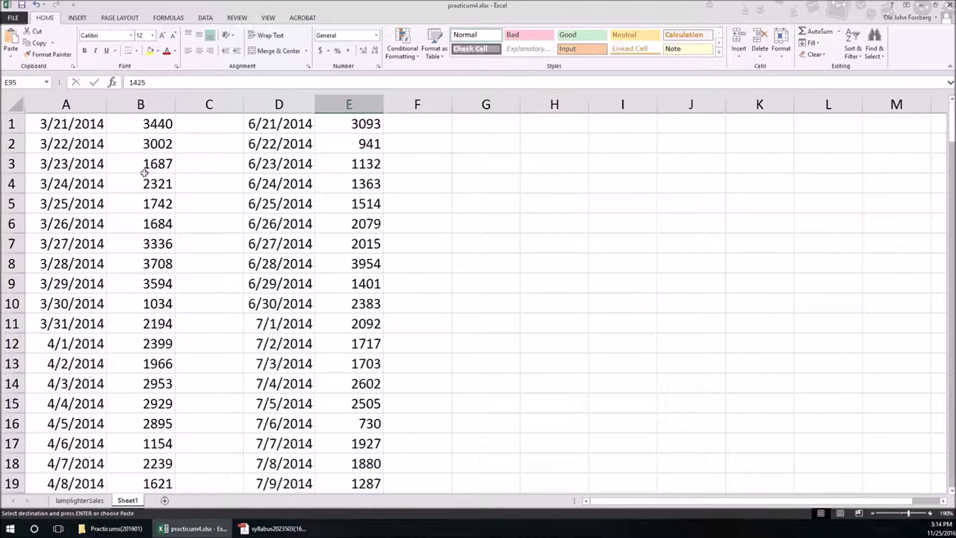
Step: Insert a blank row above the first data row of Sheet1
{"action": "left_click", "coordinate": [12, 124]}
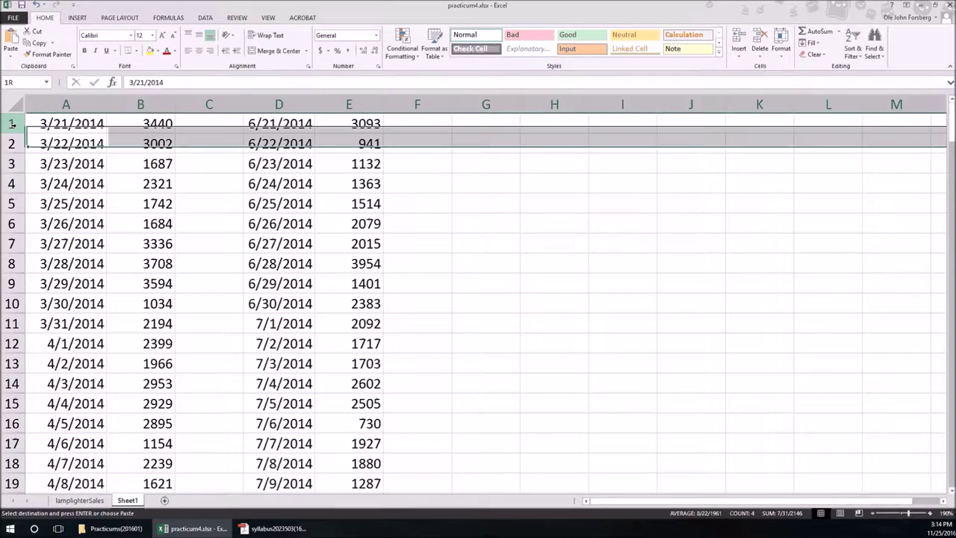
{"action": "right_click", "coordinate": [12, 124]}
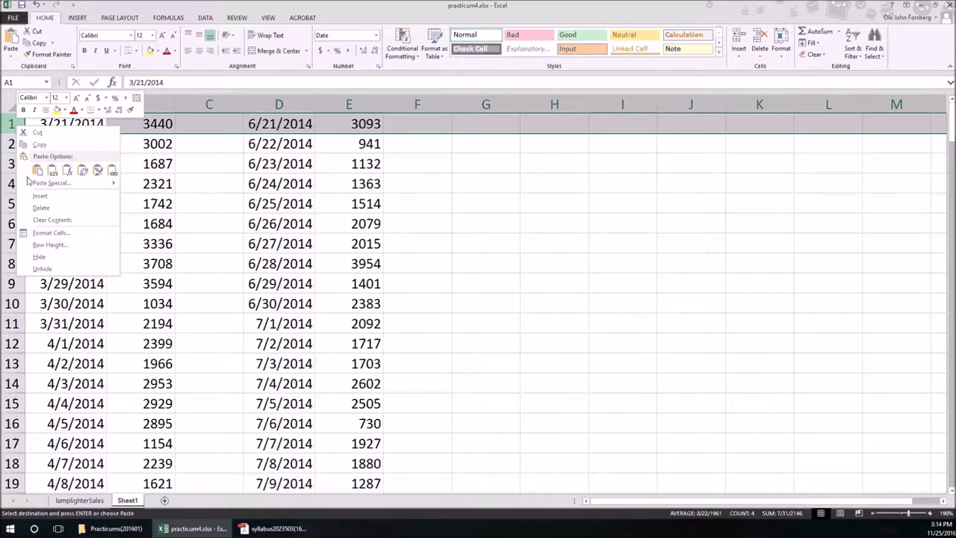
{"action": "left_click", "coordinate": [40, 199]}
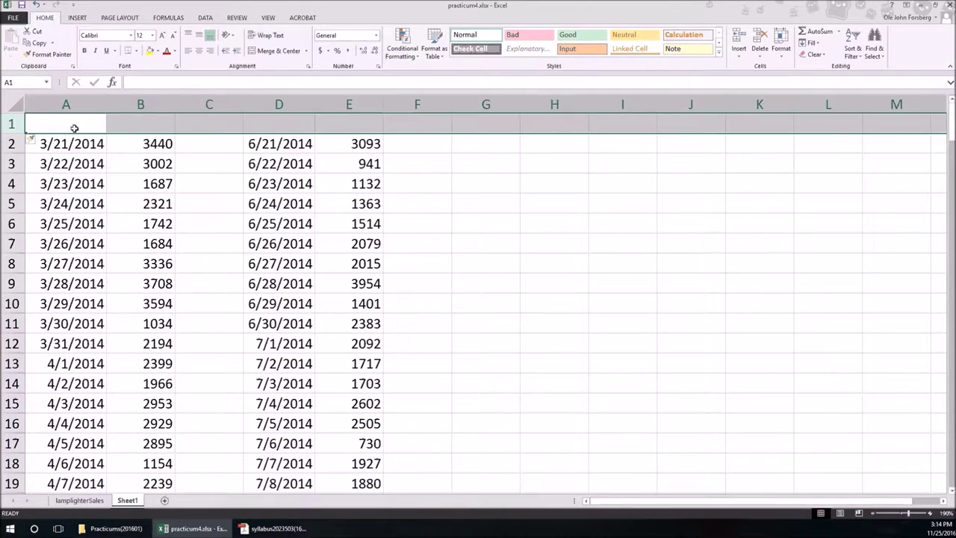
Step: Enter the headings "Spring Gross Sales" in B1 and "Summer Gross Sales" in E1
{"action": "left_click", "coordinate": [160, 120]}
{"action": "type", "text": "Spring G"}
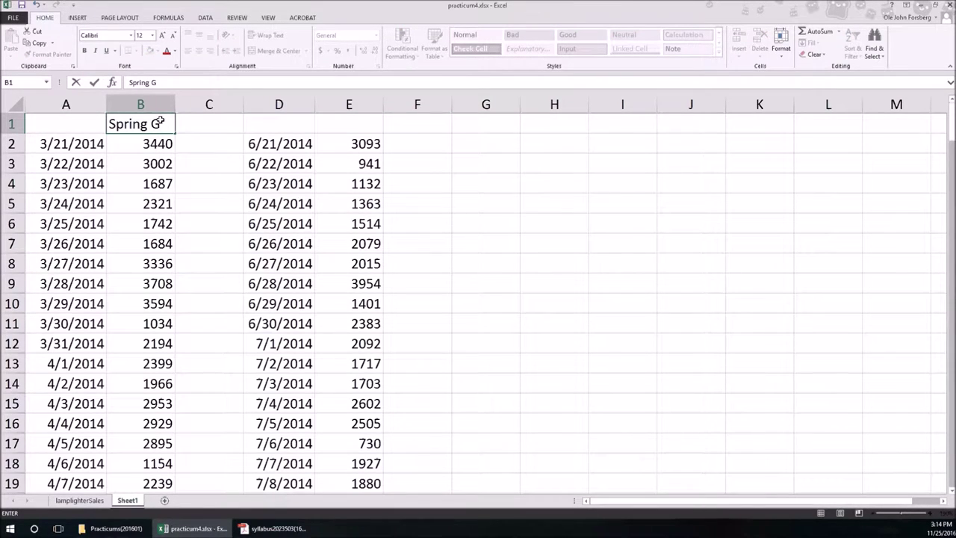
{"action": "type", "text": "ross Sales"}
{"action": "key", "text": "Tab"}
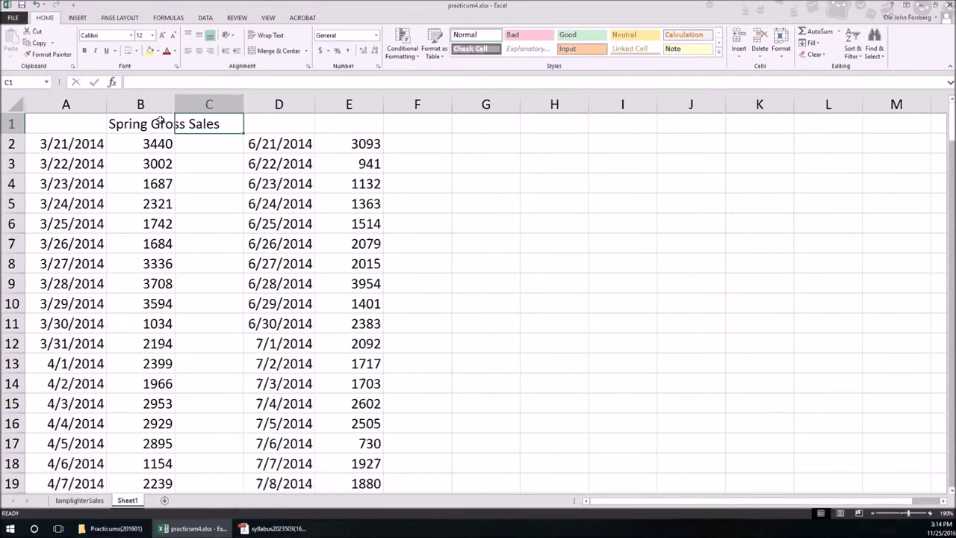
{"action": "key", "text": "Tab"}
{"action": "key", "text": "Tab"}
{"action": "type", "text": "Summer "}
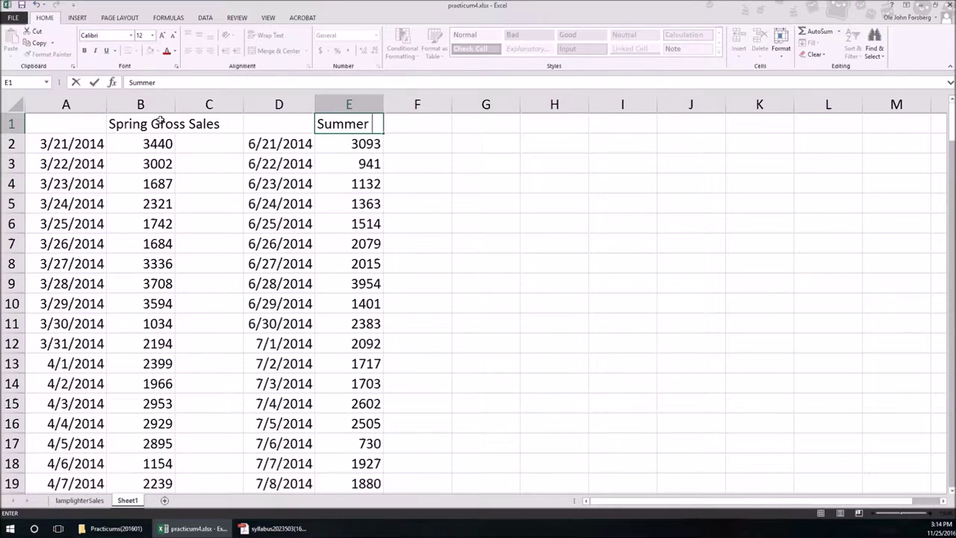
{"action": "type", "text": "Gross Sales"}
{"action": "key", "text": "Return"}
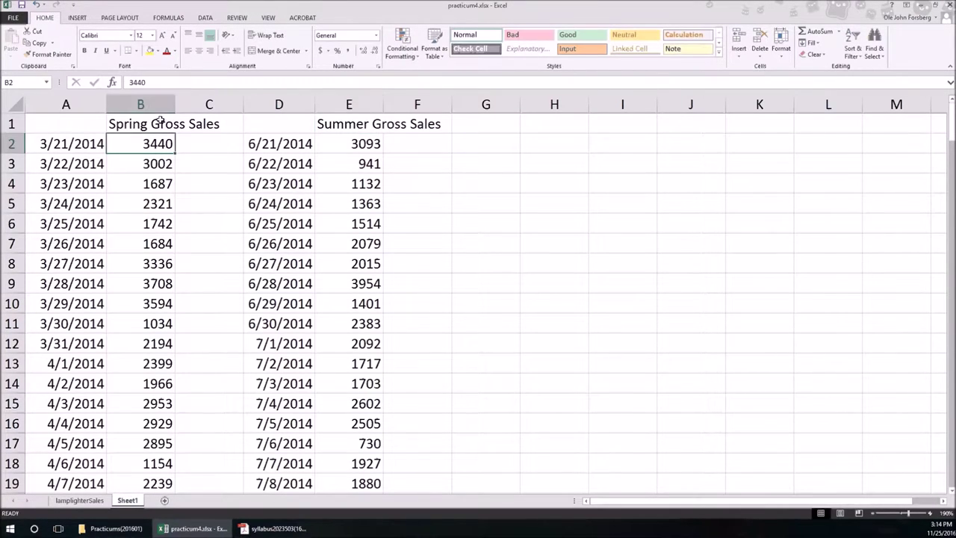
Step: Delete both date columns and the empty column between the blocks, leaving the spring and summer gross sales side by side
{"action": "left_click", "coordinate": [77, 105]}
{"action": "right_click", "coordinate": [81, 106]}
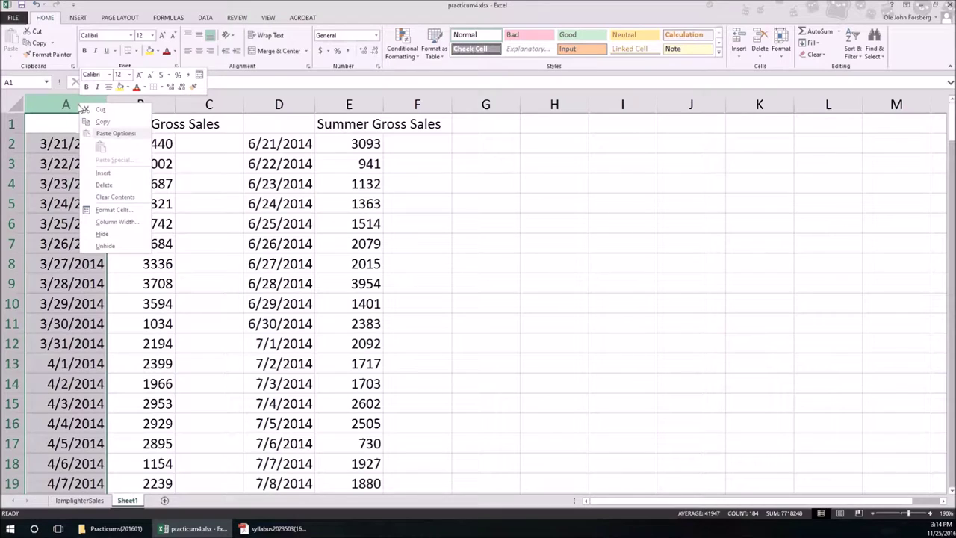
{"action": "left_click", "coordinate": [104, 184]}
{"action": "left_click_drag", "start_coordinate": [127, 105], "coordinate": [178, 101]}
{"action": "key", "text": "ctrl+minus"}
{"action": "left_click", "coordinate": [218, 150]}
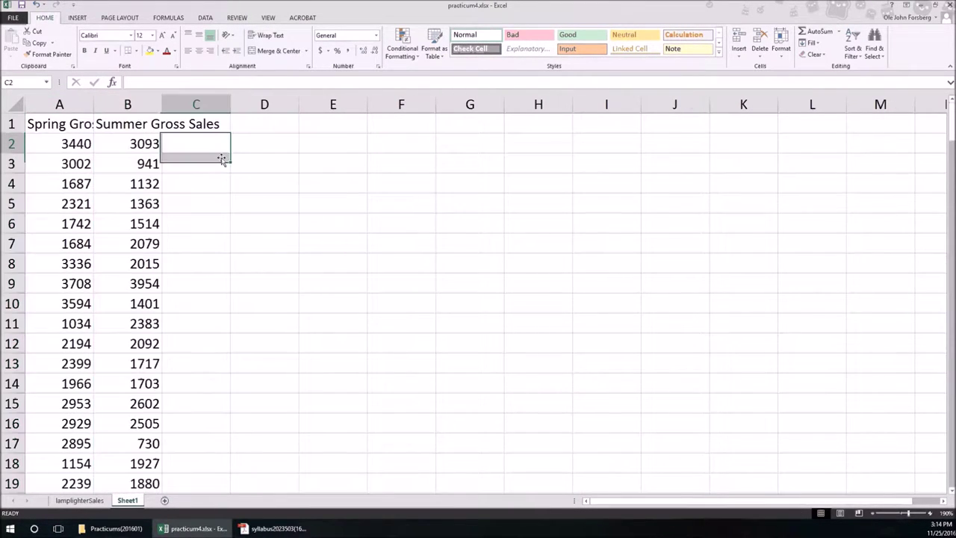
{"action": "left_click", "coordinate": [381, 127]}
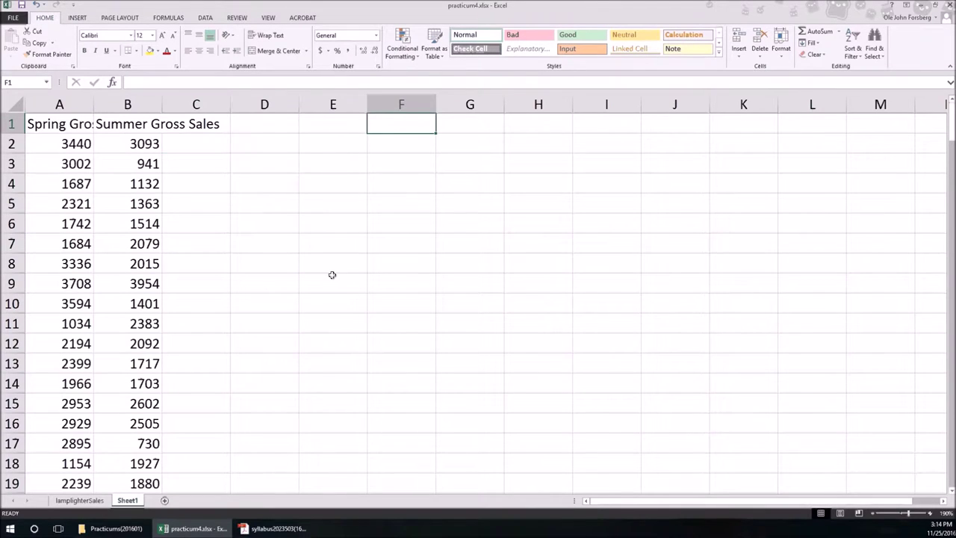
Step: Rename Sheet1 as "Parsed Data"
{"action": "double_click", "coordinate": [121, 503]}
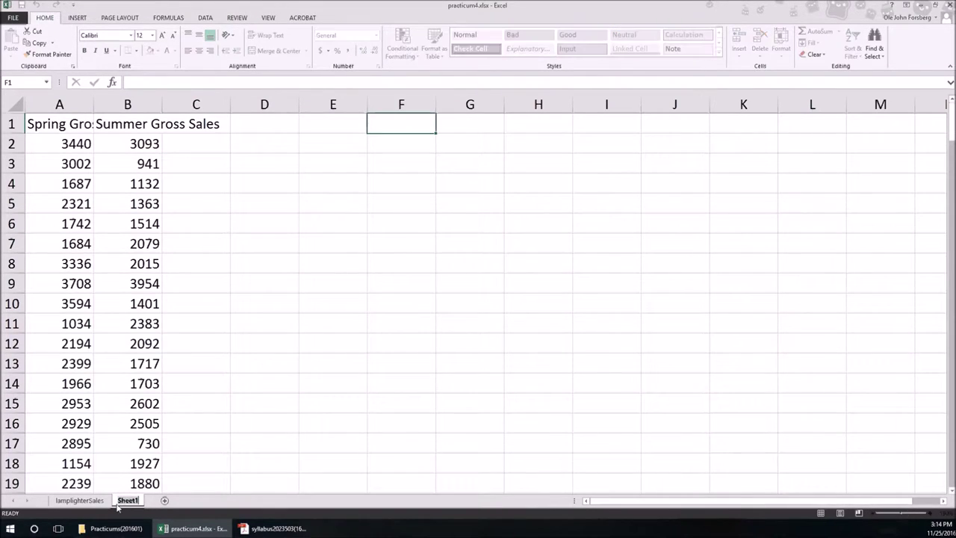
{"action": "type", "text": "Parsed D"}
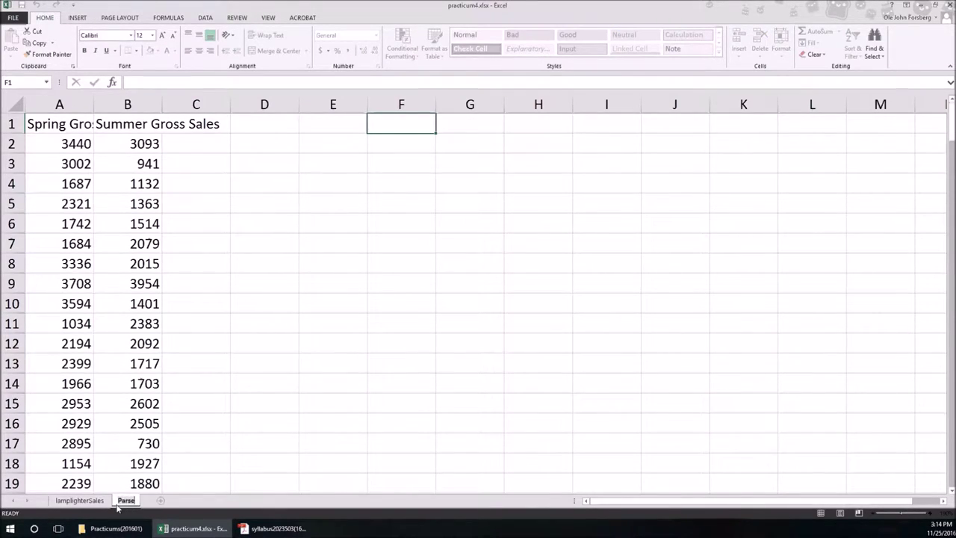
{"action": "type", "text": "ata"}
{"action": "key", "text": "Return"}
{"action": "left_click", "coordinate": [322, 329]}
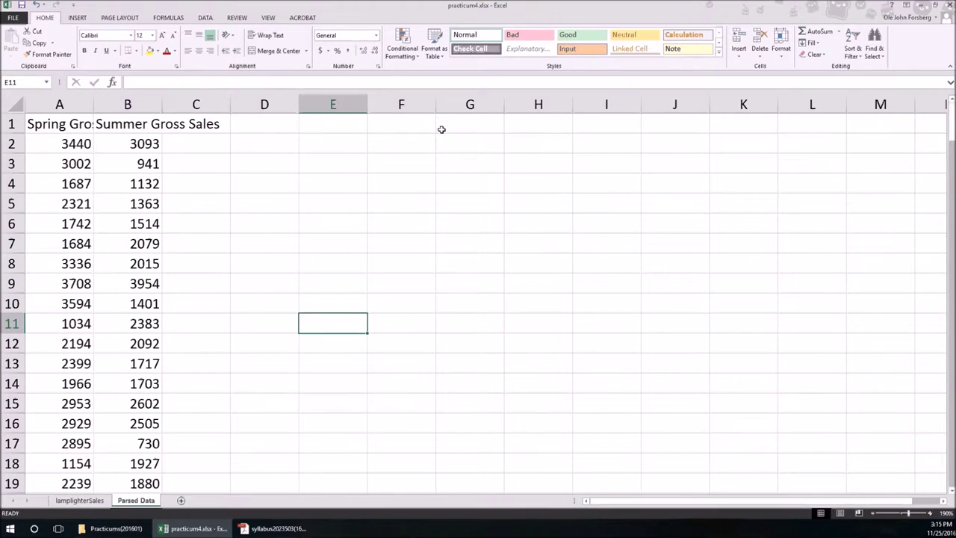
Step: Enter the heading "Sample Statistics" in E1 with the labels "mean", "stdev" and "n" beneath it in E2:E4
{"action": "left_click", "coordinate": [400, 144]}
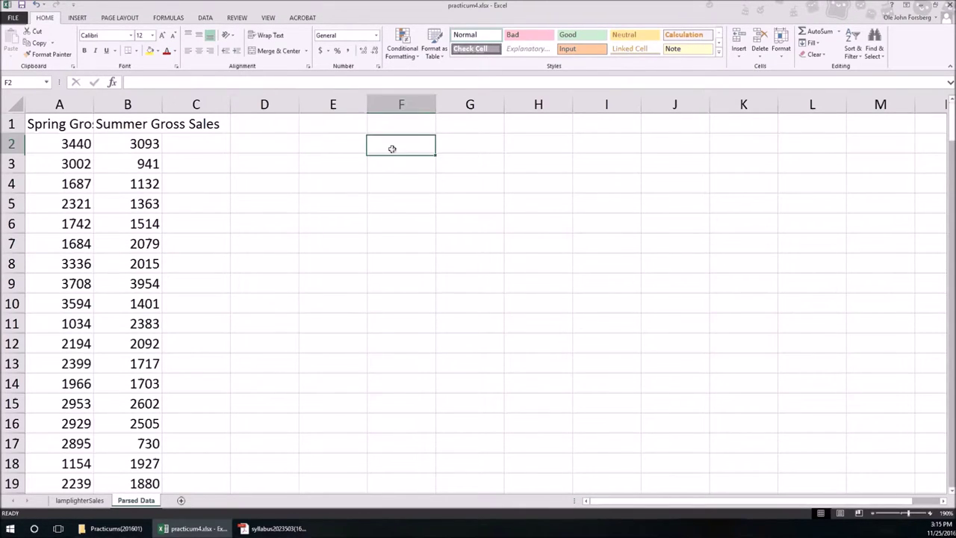
{"action": "key", "text": "Up"}
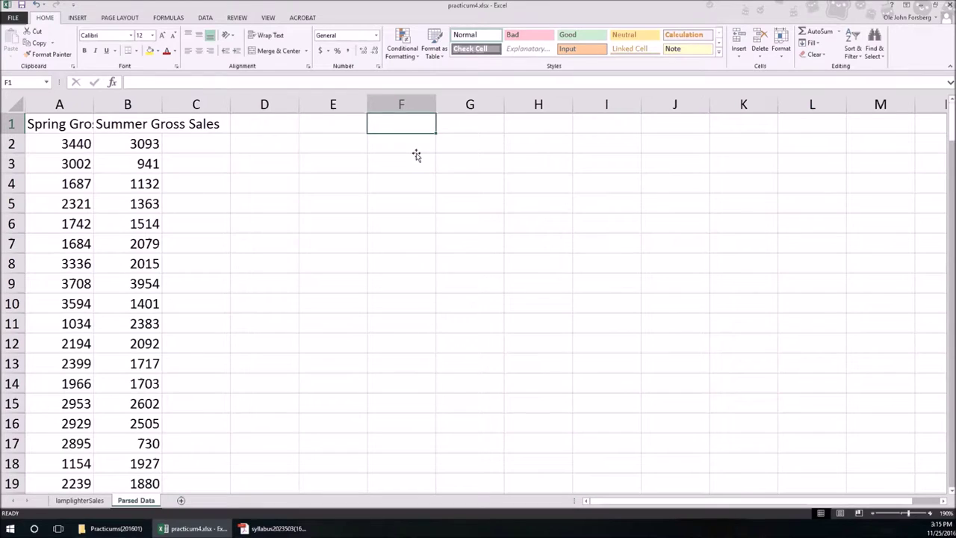
{"action": "key", "text": "Left"}
{"action": "type", "text": "Sample Stat"}
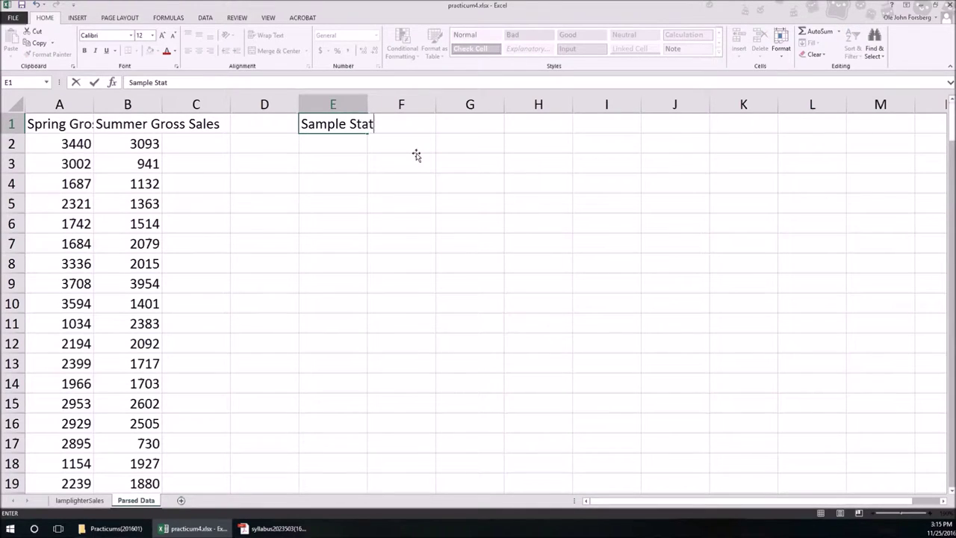
{"action": "type", "text": "istics"}
{"action": "key", "text": "Return"}
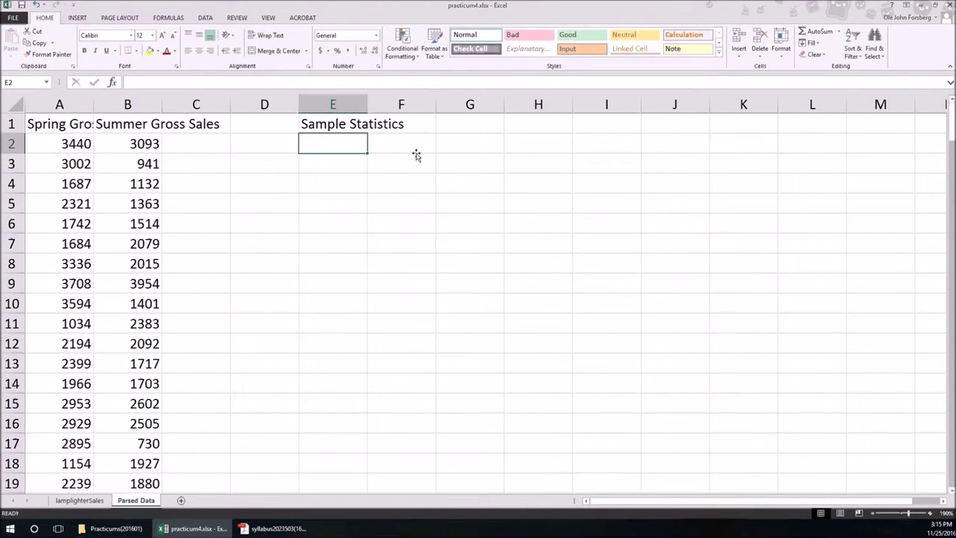
{"action": "type", "text": "mean"}
{"action": "key", "text": "Return"}
{"action": "type", "text": "s"}
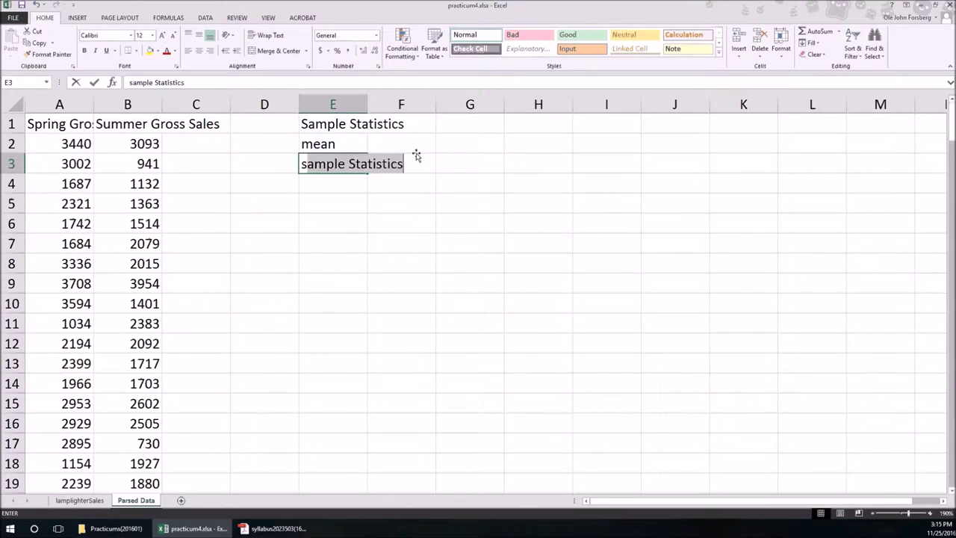
{"action": "type", "text": "tdev"}
{"action": "key", "text": "Return"}
{"action": "type", "text": "n"}
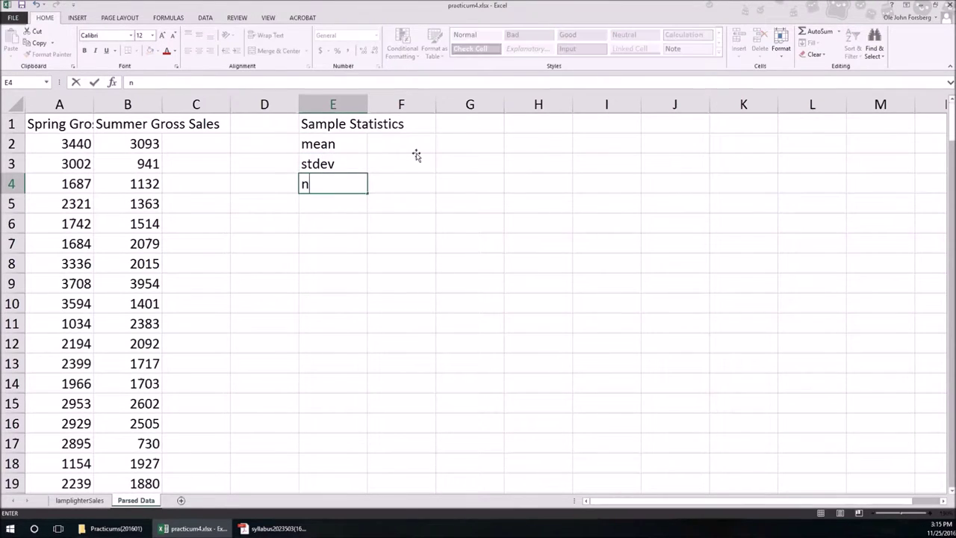
Step: Compute the spring mean, sample standard deviation and count of column A in F2:F4 with AVERAGE, STDEV.S and COUNT
{"action": "left_click", "coordinate": [416, 154]}
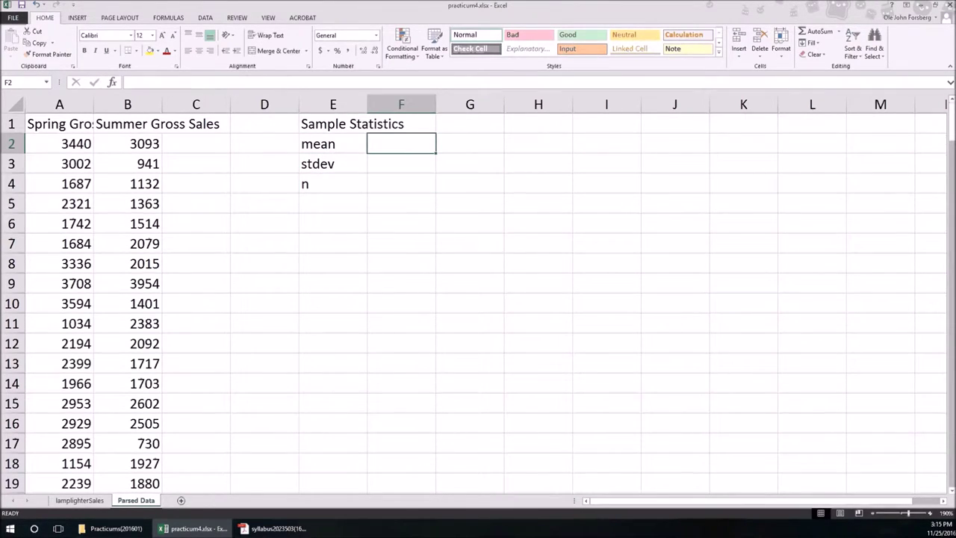
{"action": "type", "text": "=A"}
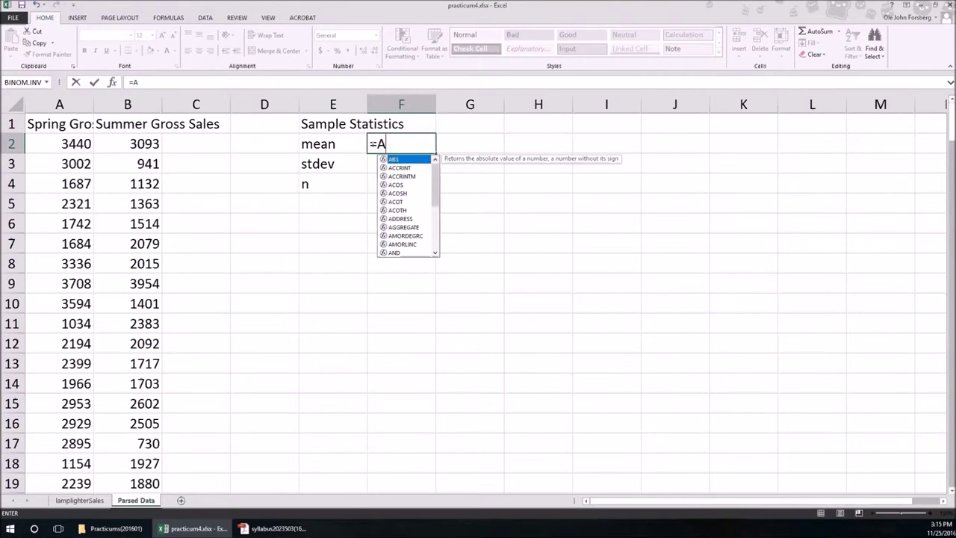
{"action": "type", "text": "VERAGE(A:A)"}
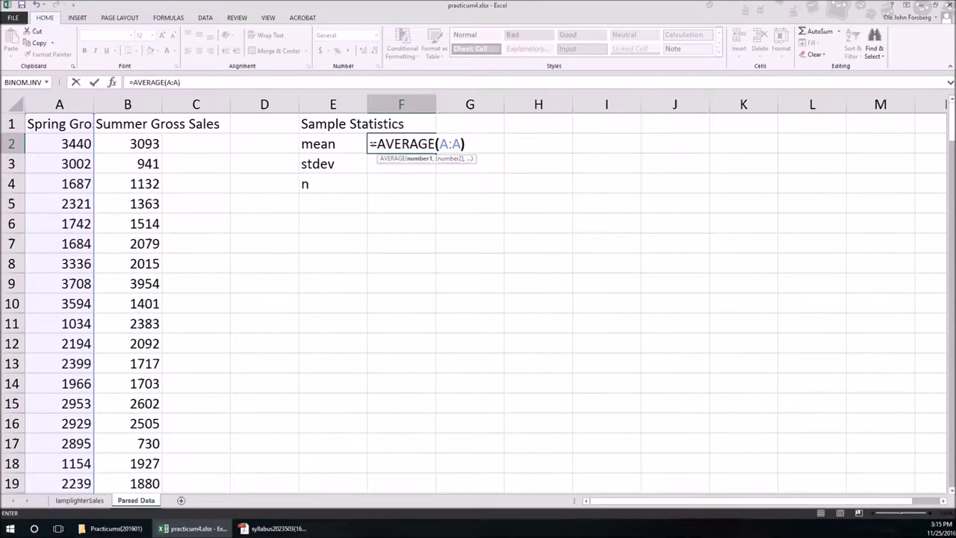
{"action": "key", "text": "Return"}
{"action": "type", "text": "="}
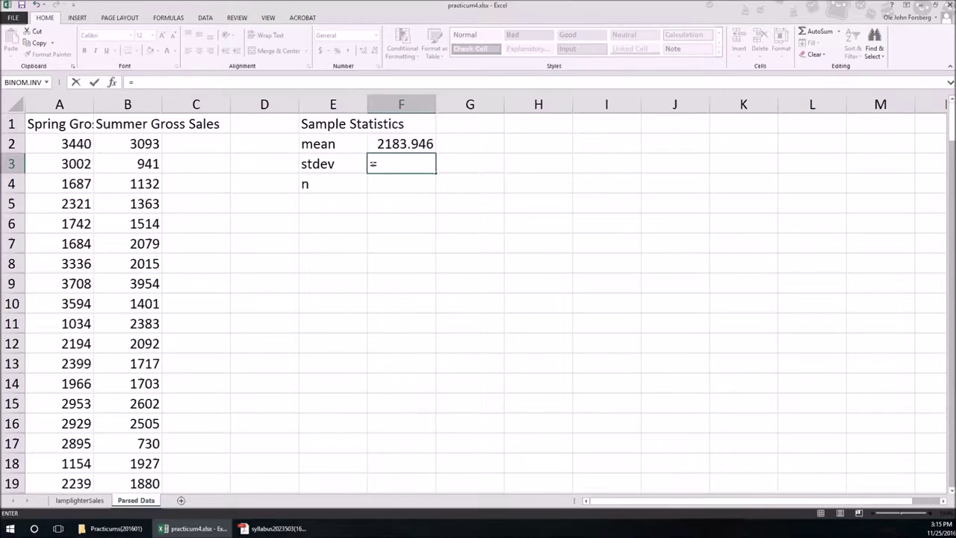
{"action": "type", "text": "STDEV.S"}
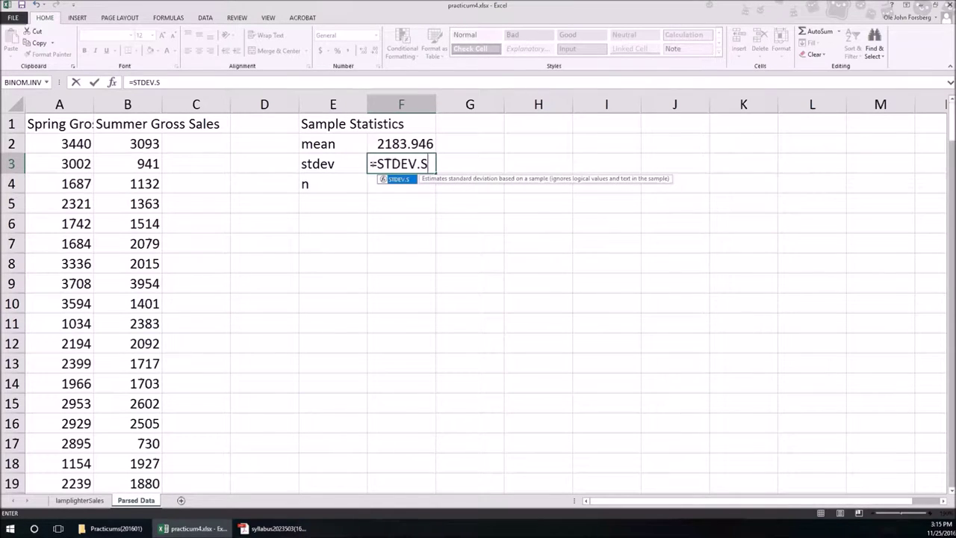
{"action": "type", "text": "(A:A)"}
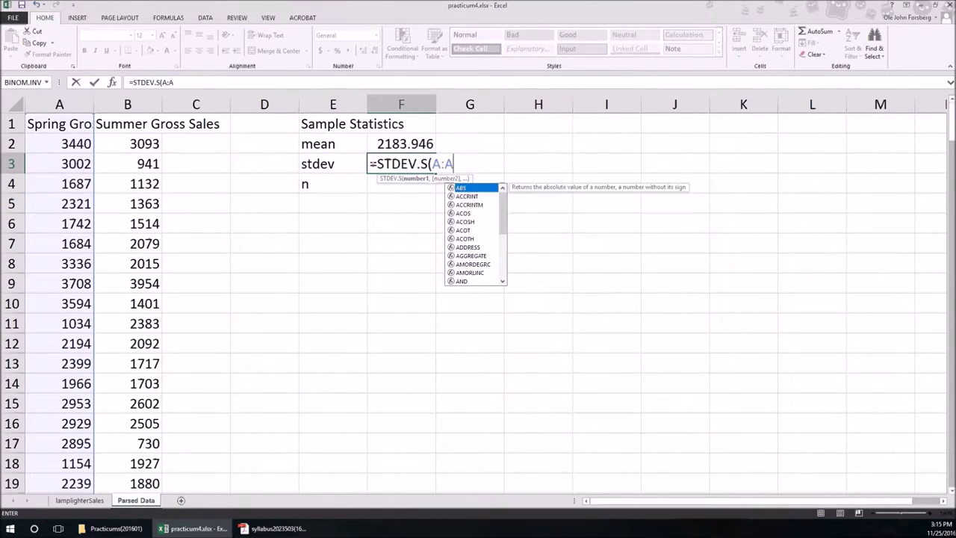
{"action": "key", "text": "Return"}
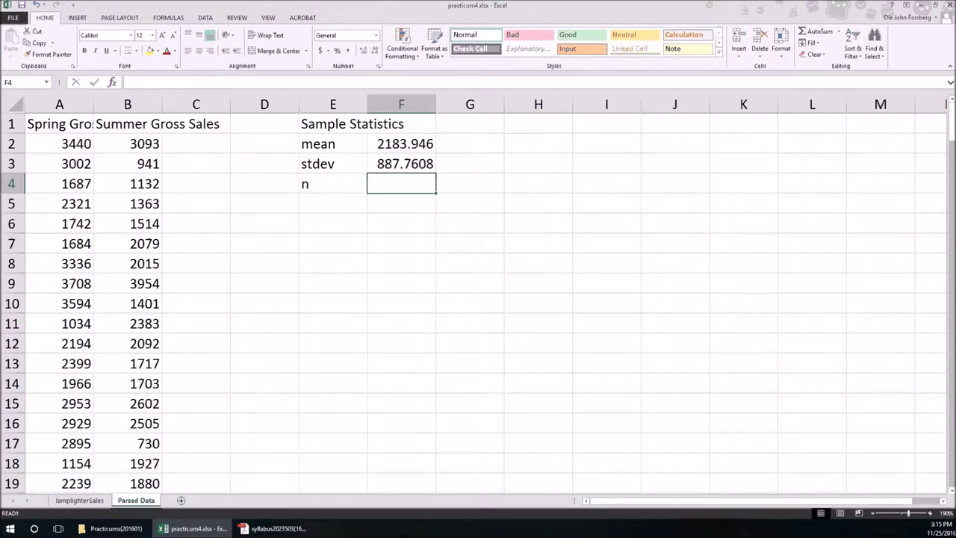
{"action": "type", "text": "=COUNT(A:A)"}
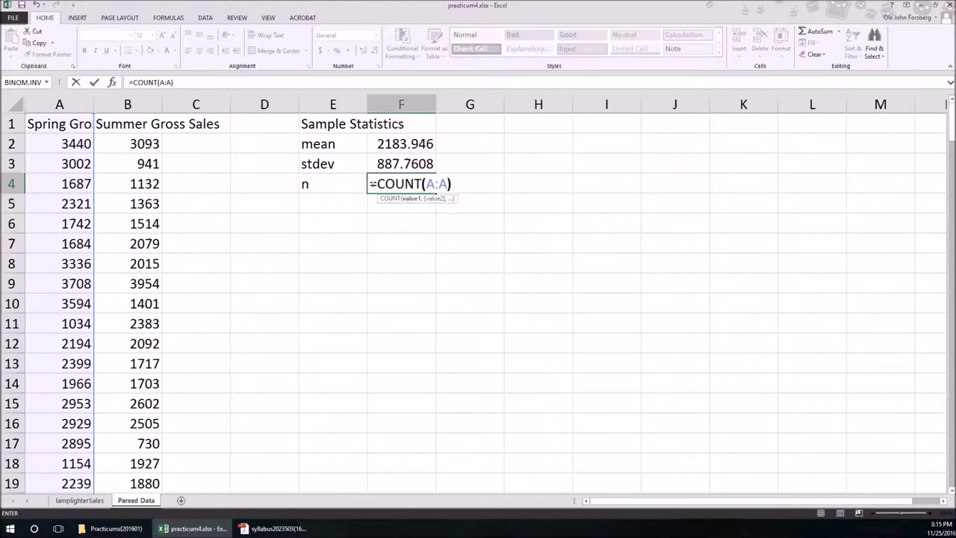
{"action": "key", "text": "Return"}
Step: Copy the three spring statistics formulas in F2:F4 to G2:G4 for the summer sales
{"action": "key", "text": "Up"}
{"action": "key", "text": "Up"}
{"action": "key", "text": "Up"}
{"action": "key", "text": "shift+Down"}
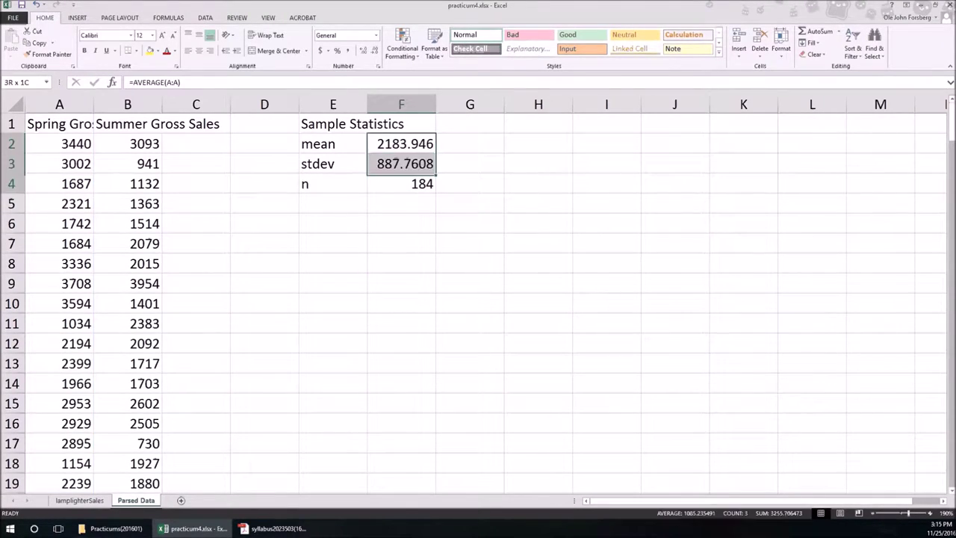
{"action": "key", "text": "shift+Down"}
{"action": "key", "text": "ctrl+c"}
{"action": "key", "text": "Right"}
{"action": "key", "text": "shift+Down"}
{"action": "key", "text": "ctrl+v"}
{"action": "key", "text": "Escape"}
Step: Enter the label "degrees of freedom:" in E6, with "num" in E7 and "den" in E8
{"action": "key", "text": "Down"}
{"action": "key", "text": "Down"}
{"action": "key", "text": "Down"}
{"action": "key", "text": "Down"}
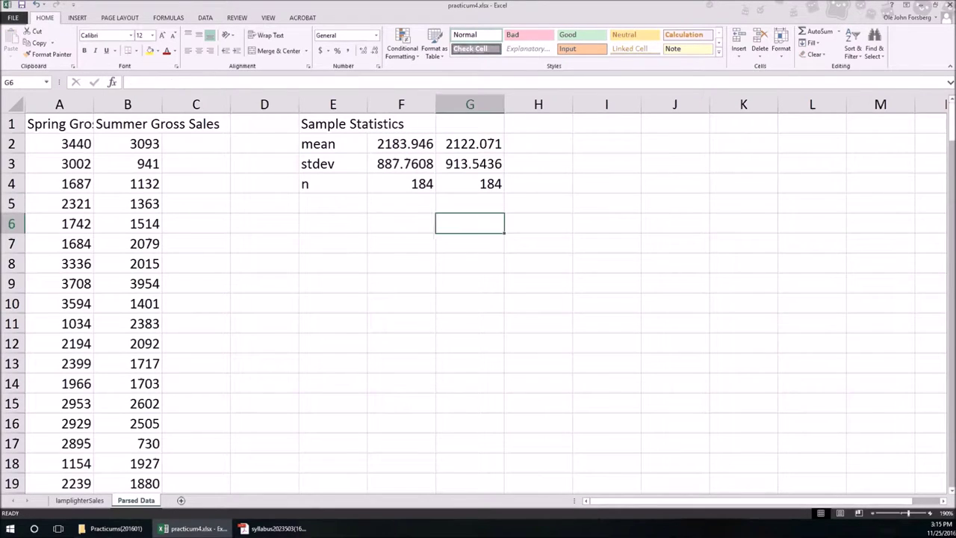
{"action": "key", "text": "Left"}
{"action": "key", "text": "Left"}
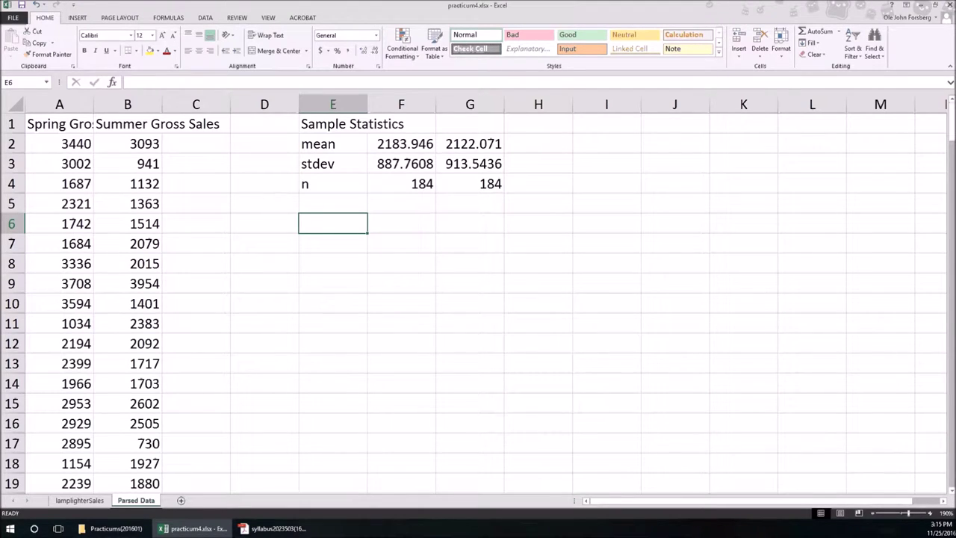
{"action": "type", "text": "degree"}
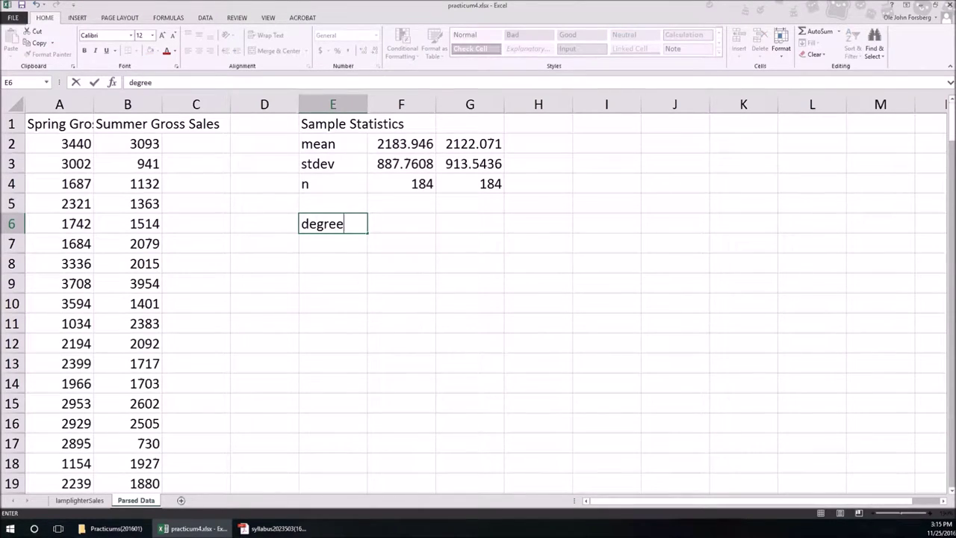
{"action": "type", "text": "s of freedom:"}
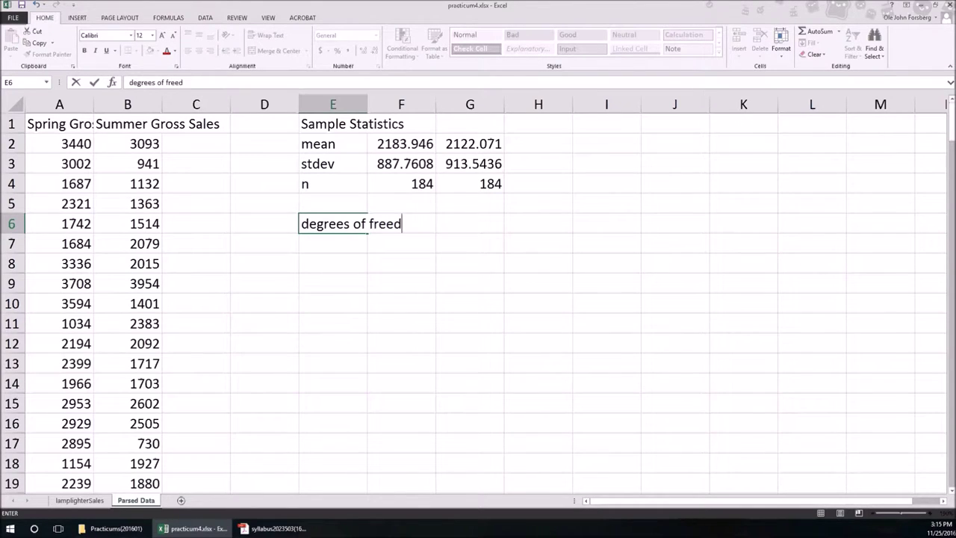
{"action": "key", "text": "Return"}
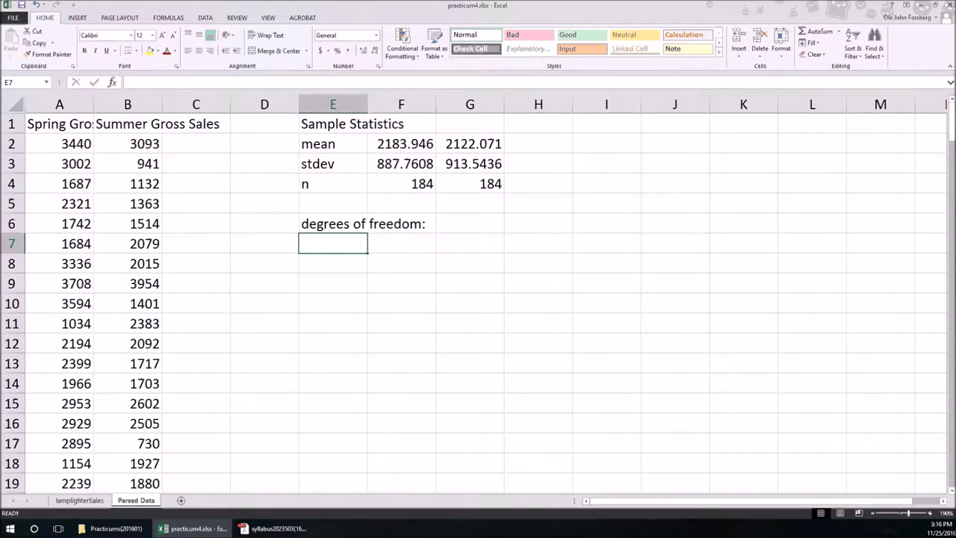
{"action": "type", "text": "num"}
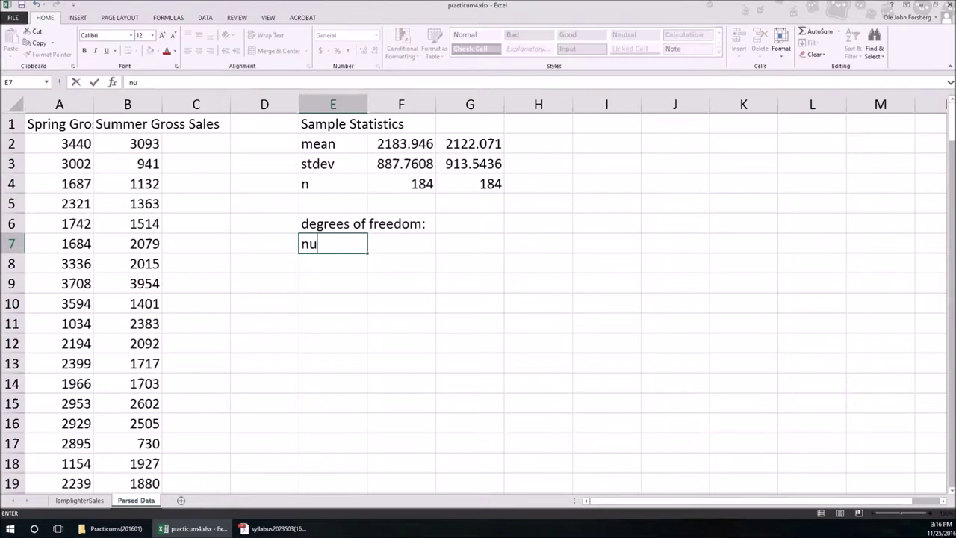
{"action": "key", "text": "Return"}
{"action": "type", "text": "den"}
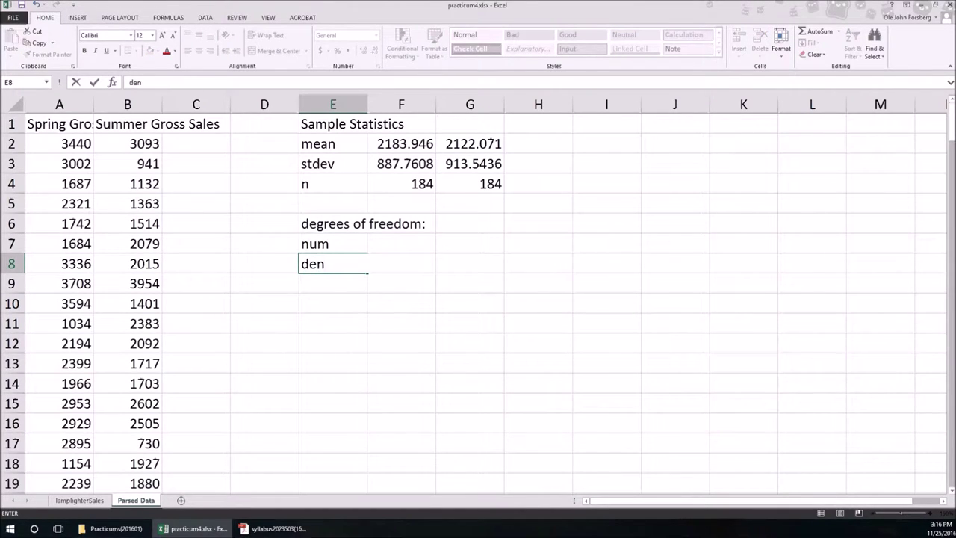
{"action": "key", "text": "Tab"}
Step: Enter the degrees-of-freedom numerator formula =(F3^2/F4+G3^2/G4)^2 in F7
{"action": "key", "text": "Up"}
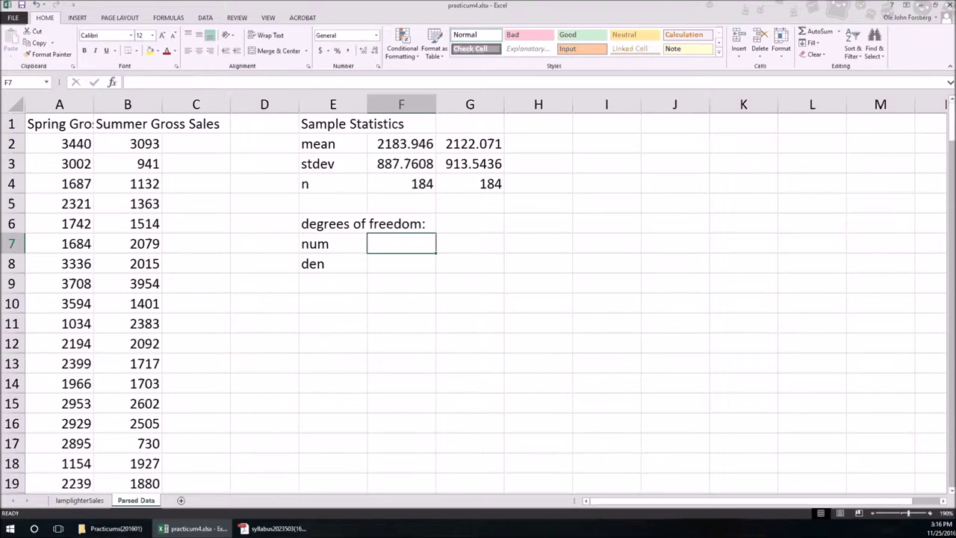
{"action": "type", "text": "=("}
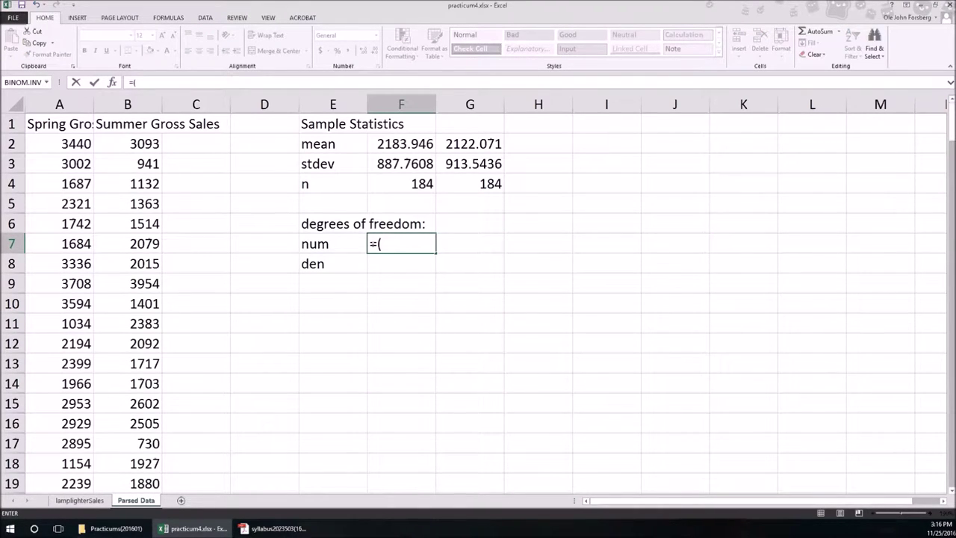
{"action": "left_click", "coordinate": [423, 164]}
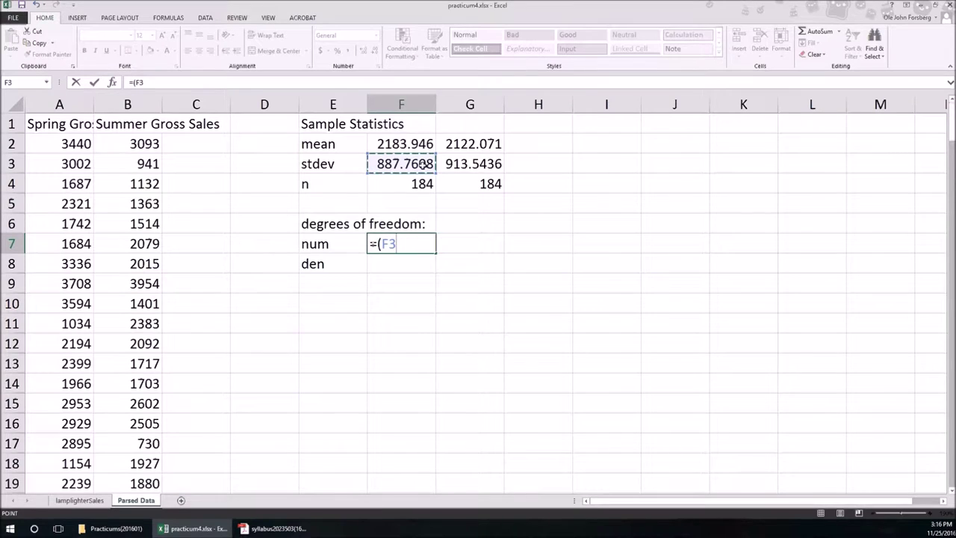
{"action": "type", "text": "^2/"}
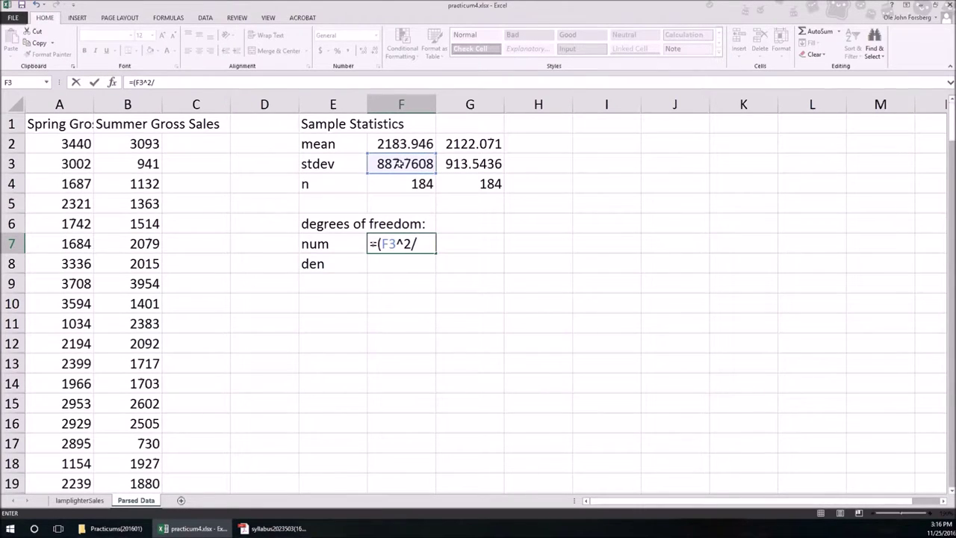
{"action": "left_click", "coordinate": [395, 182]}
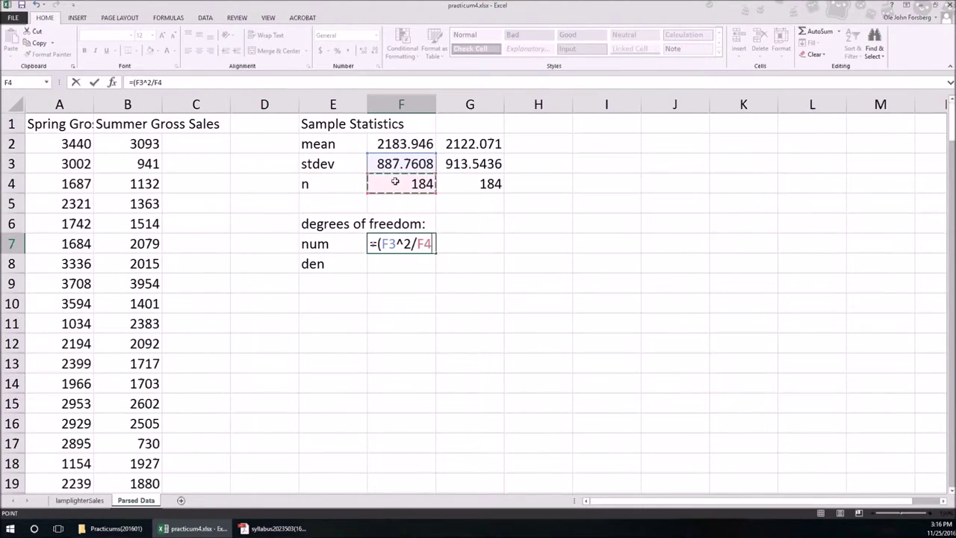
{"action": "type", "text": "+"}
{"action": "left_click", "coordinate": [461, 165]}
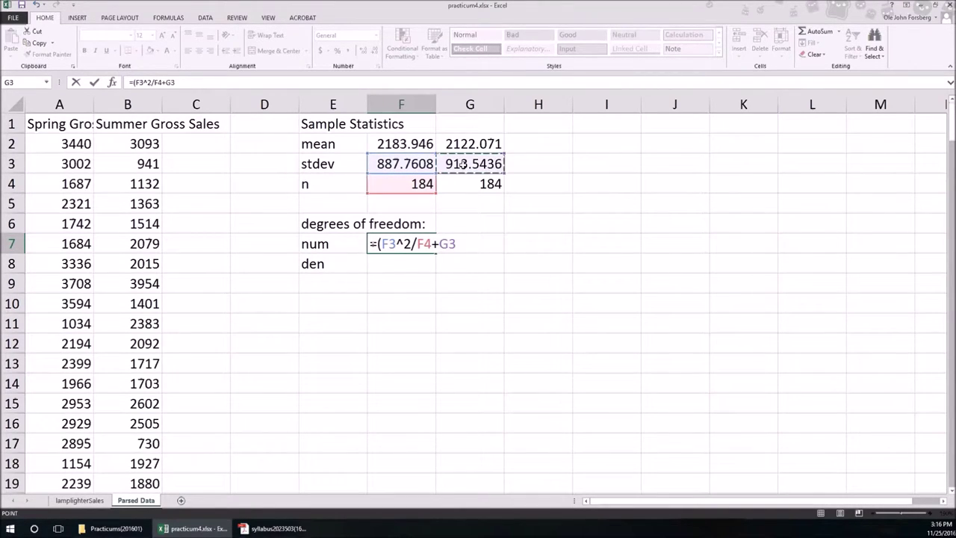
{"action": "type", "text": "^2/"}
{"action": "left_click", "coordinate": [458, 184]}
{"action": "type", "text": ")^2"}
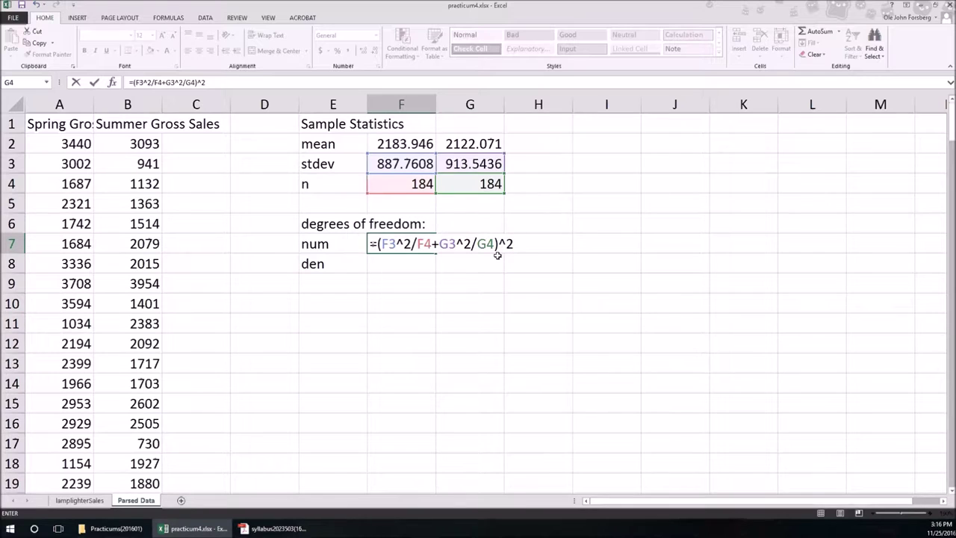
{"action": "key", "text": "Return"}
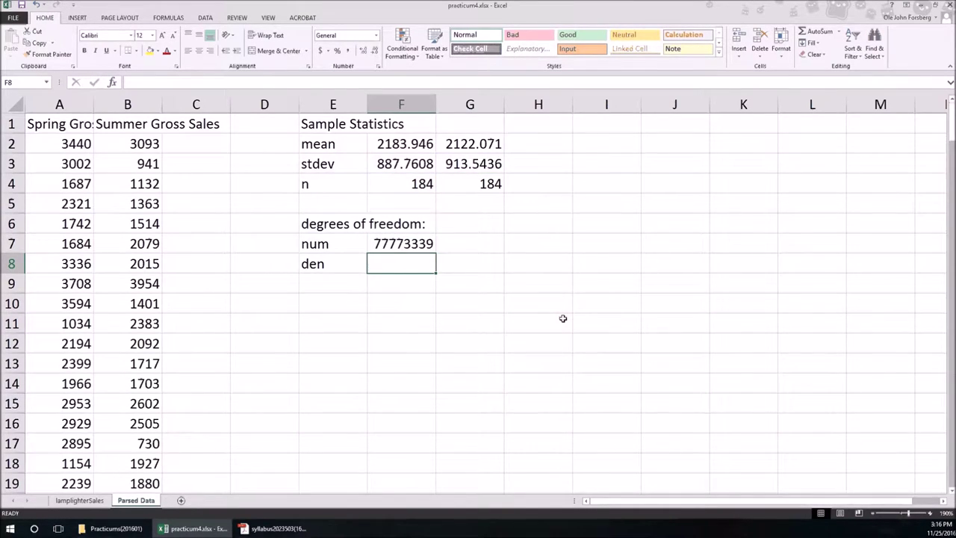
Step: Begin the degrees-of-freedom denominator formula in F8 with the spring term =(F3^2/F4)^2/(F4-1)
{"action": "type", "text": "=("}
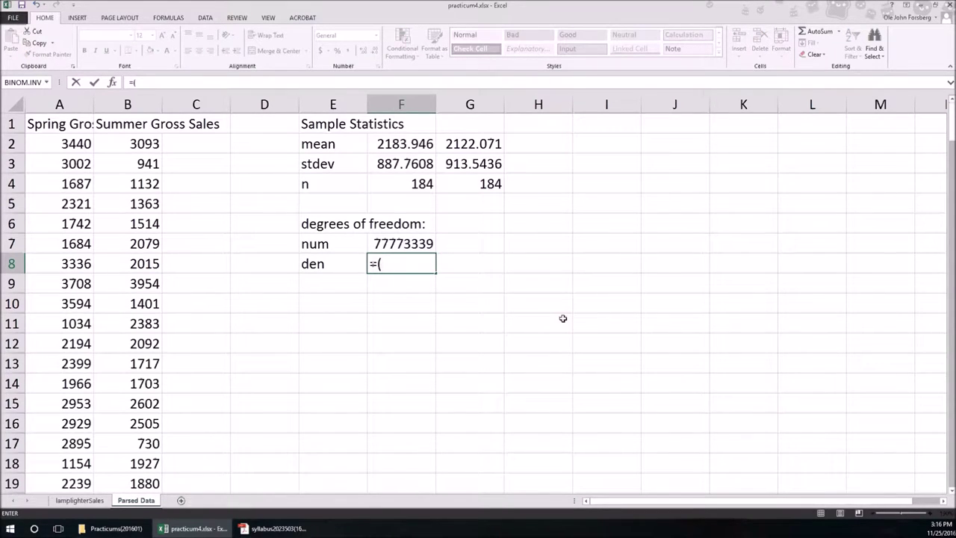
{"action": "left_click", "coordinate": [388, 164]}
{"action": "type", "text": "^"}
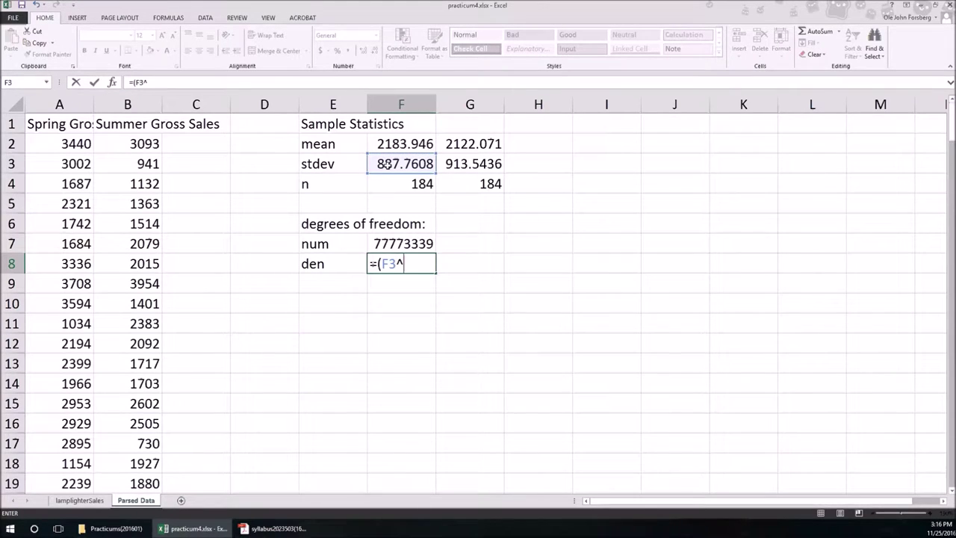
{"action": "type", "text": "2/"}
{"action": "left_click", "coordinate": [380, 178]}
{"action": "type", "text": ")"}
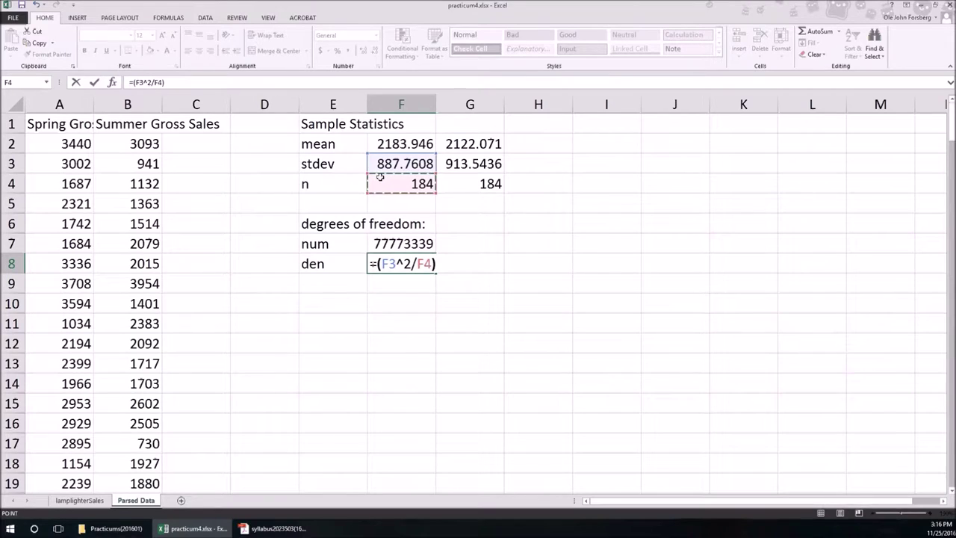
{"action": "type", "text": "^2"}
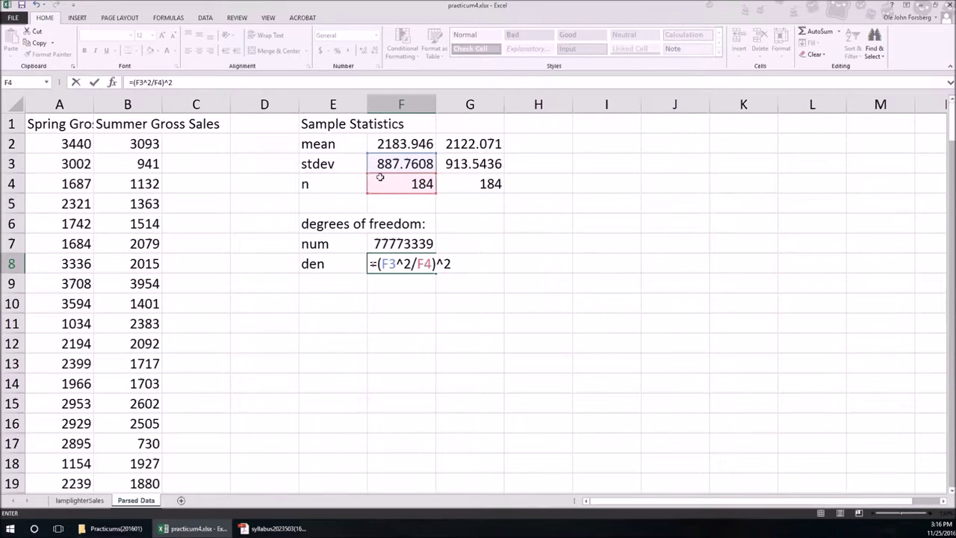
{"action": "type", "text": "/("}
{"action": "left_click", "coordinate": [381, 180]}
{"action": "type", "text": "-1"}
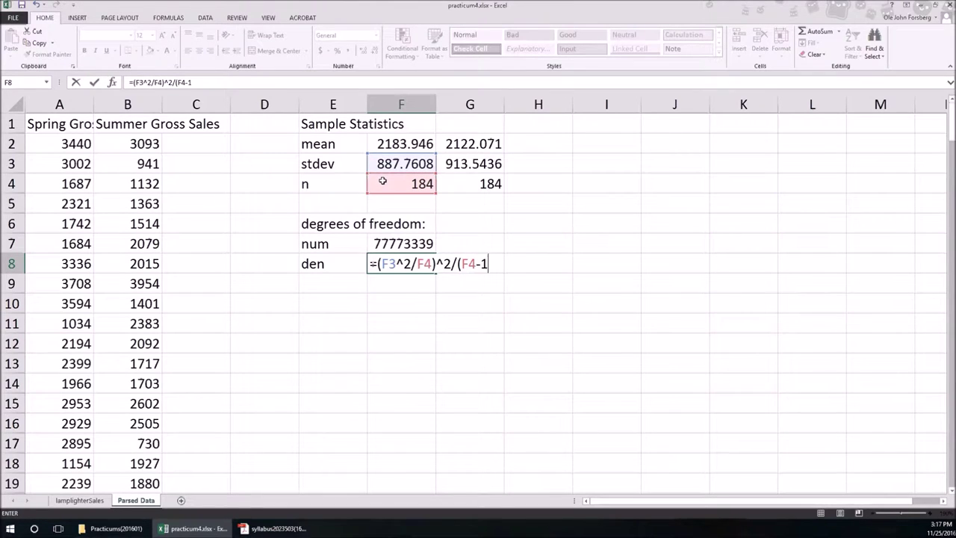
{"action": "type", "text": ")"}
Step: Add the summer term +(G3^2/G4)^2/(G4-1) to the denominator formula in F8 and complete the entry
{"action": "type", "text": "+("}
{"action": "left_click", "coordinate": [460, 163]}
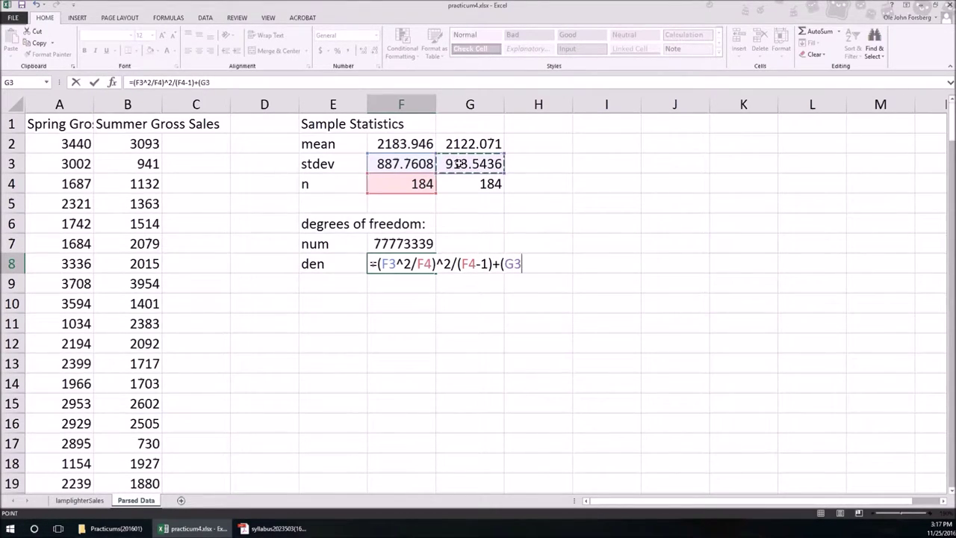
{"action": "type", "text": "^2/"}
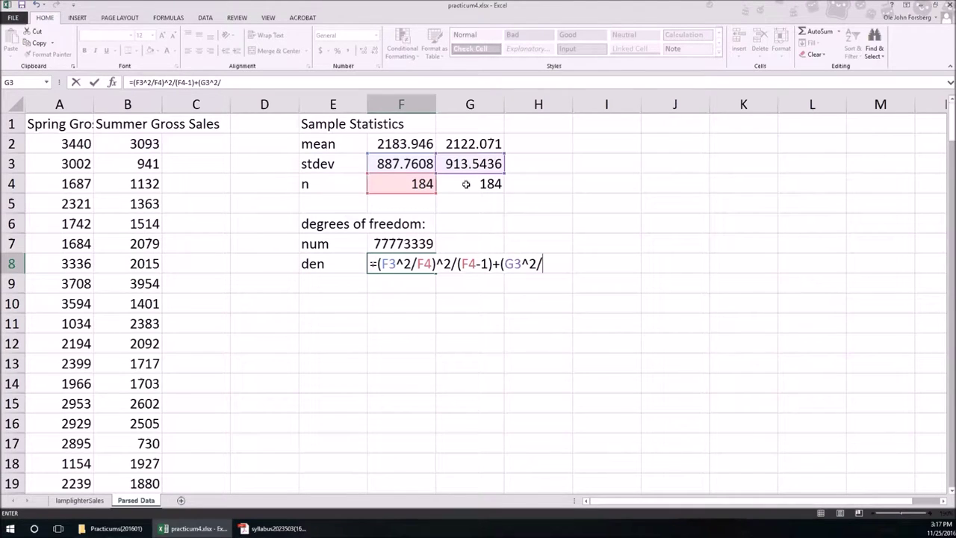
{"action": "left_click", "coordinate": [466, 184]}
{"action": "type", "text": ")"}
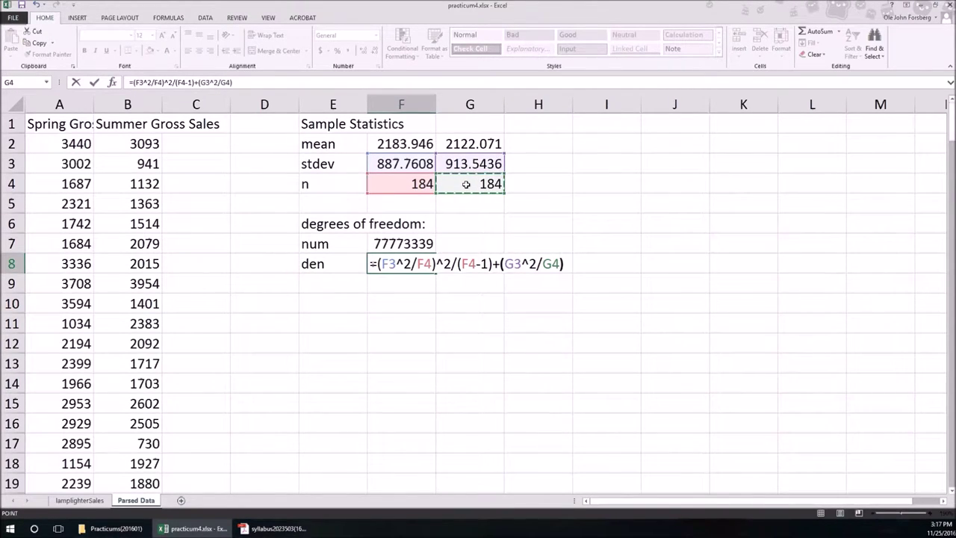
{"action": "type", "text": "^2"}
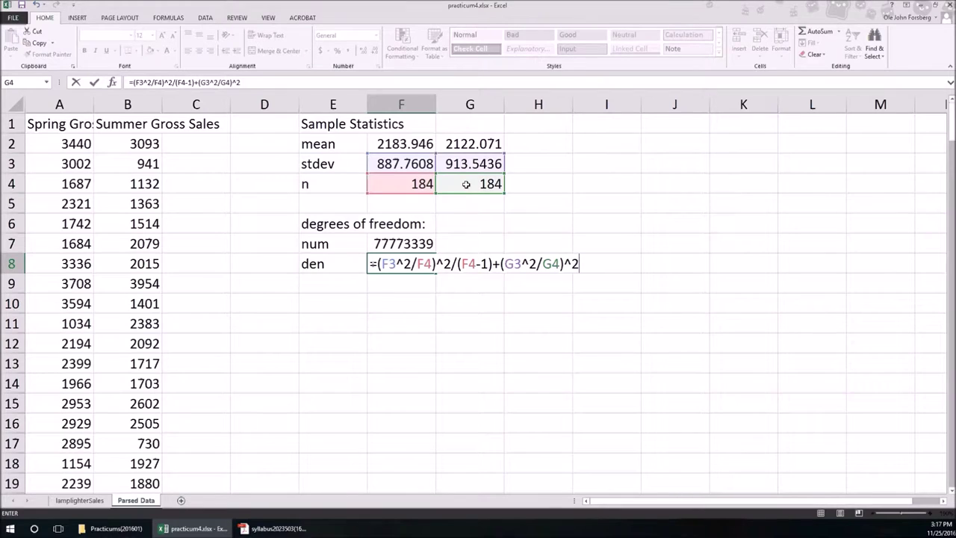
{"action": "type", "text": "/("}
{"action": "left_click", "coordinate": [466, 184]}
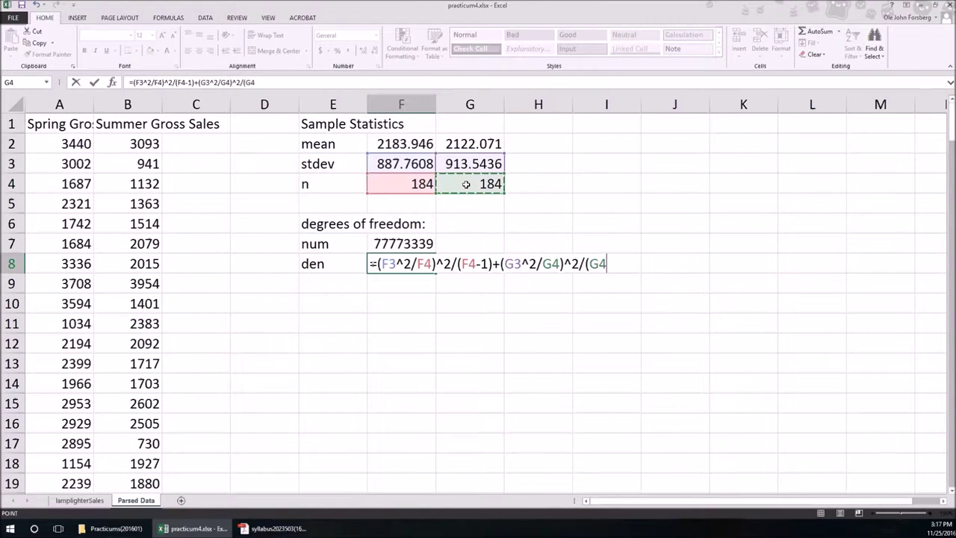
{"action": "type", "text": "-1)"}
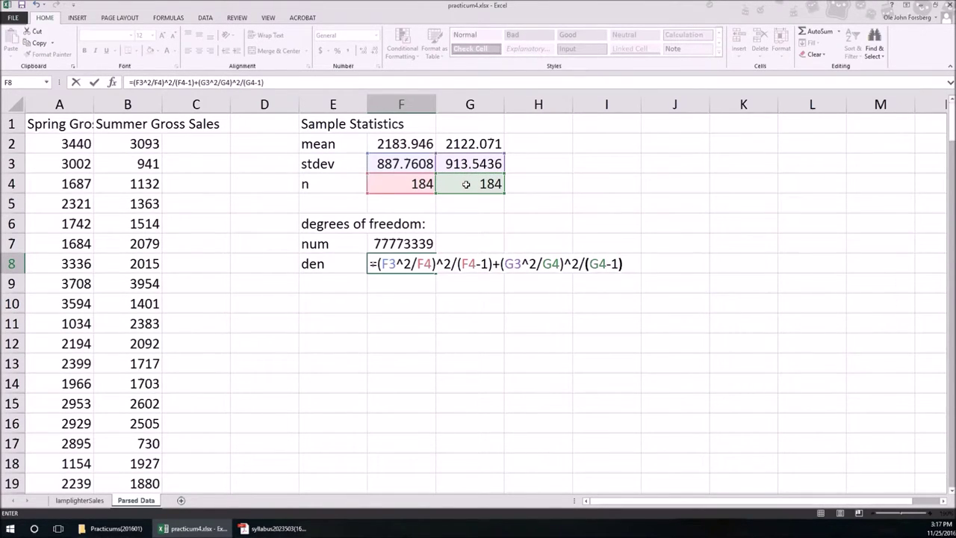
{"action": "key", "text": "Return"}
Step: Label E9 "df" and compute the degrees of freedom in F9 with =F7/F8
{"action": "key", "text": "Left"}
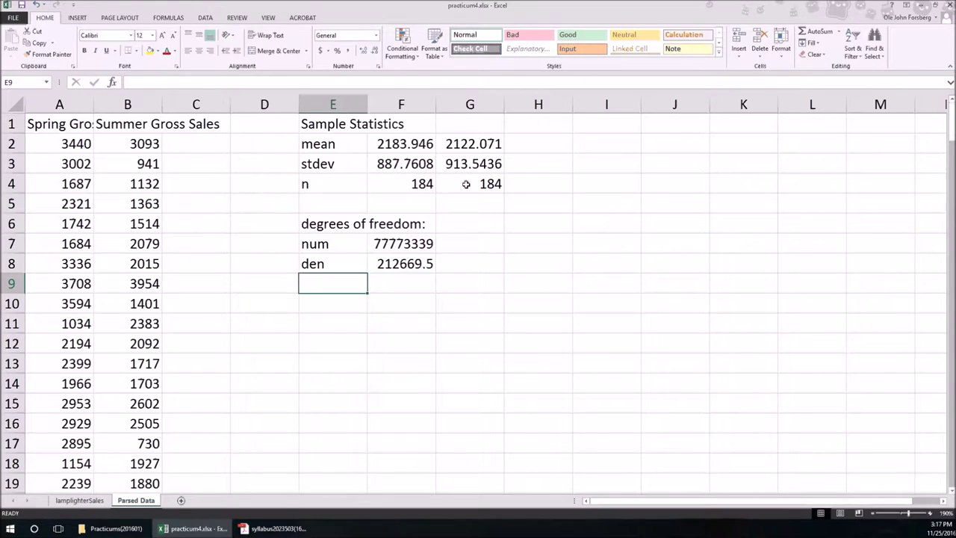
{"action": "type", "text": "df"}
{"action": "key", "text": "Right"}
{"action": "type", "text": "="}
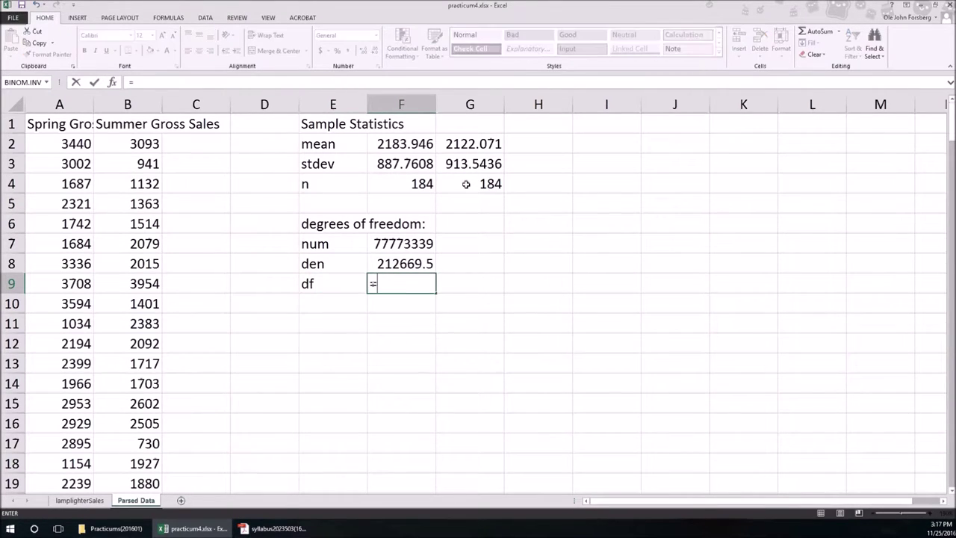
{"action": "key", "text": "Up"}
{"action": "key", "text": "Up"}
{"action": "type", "text": "/"}
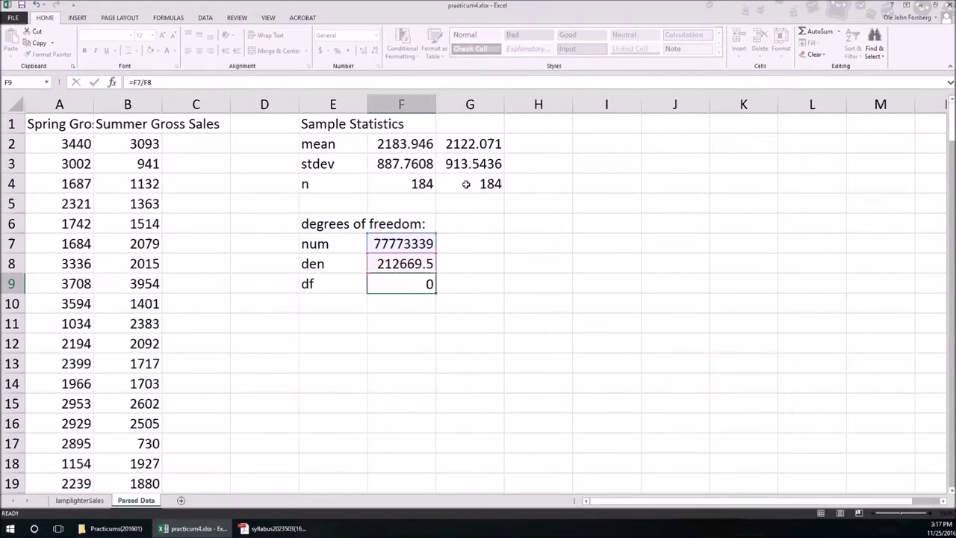
{"action": "key", "text": "Return"}
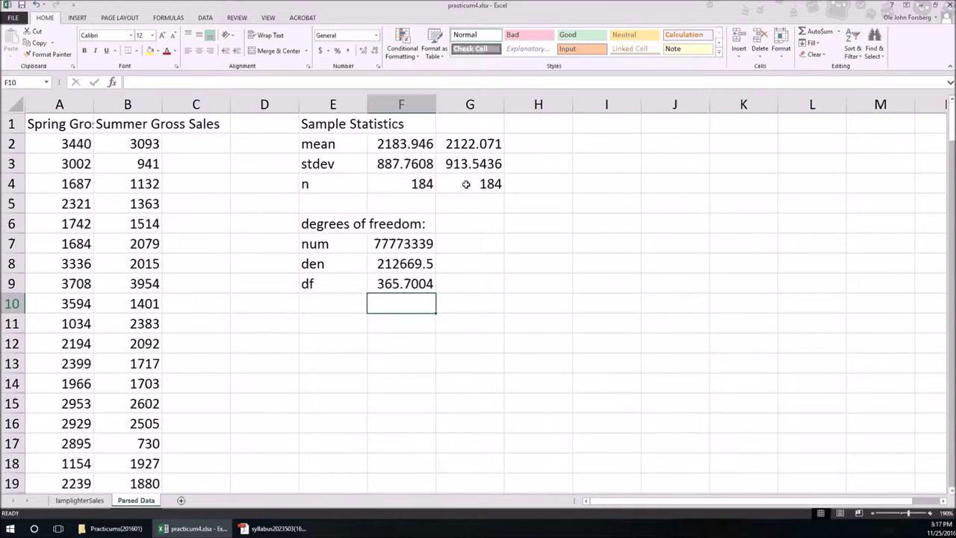
Step: Enter the label "t-mult" in E11 for the t multiplier
{"action": "key", "text": "Down"}
{"action": "key", "text": "Left"}
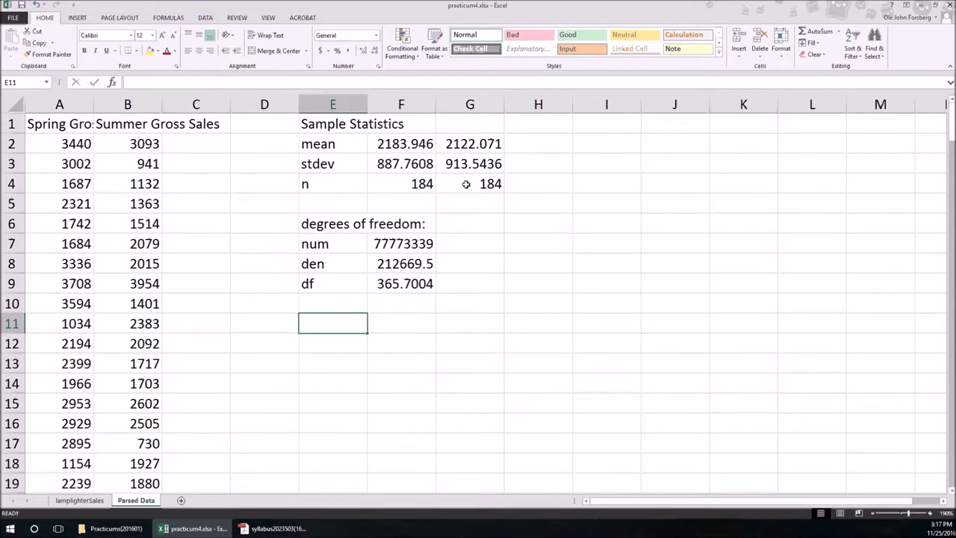
{"action": "type", "text": "t="}
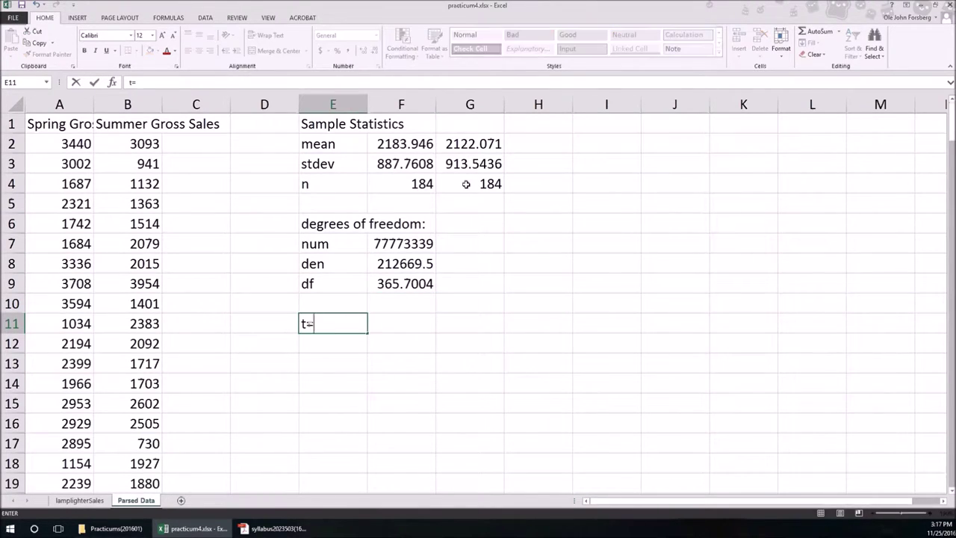
{"action": "key", "text": "BackSpace"}
{"action": "type", "text": "-mult"}
{"action": "key", "text": "Tab"}
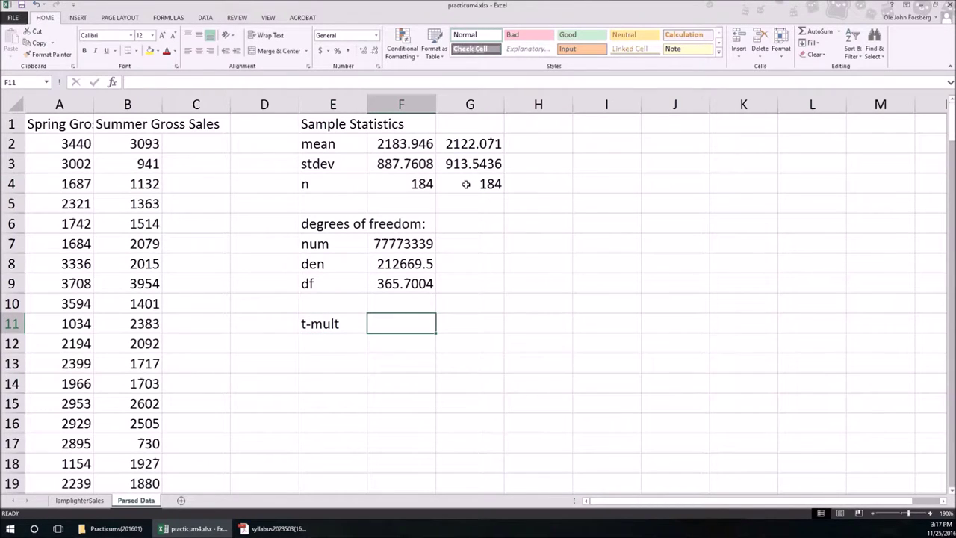
Step: Compute the two-tailed t multiplier in F11 with =T.INV.2T(0.05,F9)
{"action": "type", "text": "=T"}
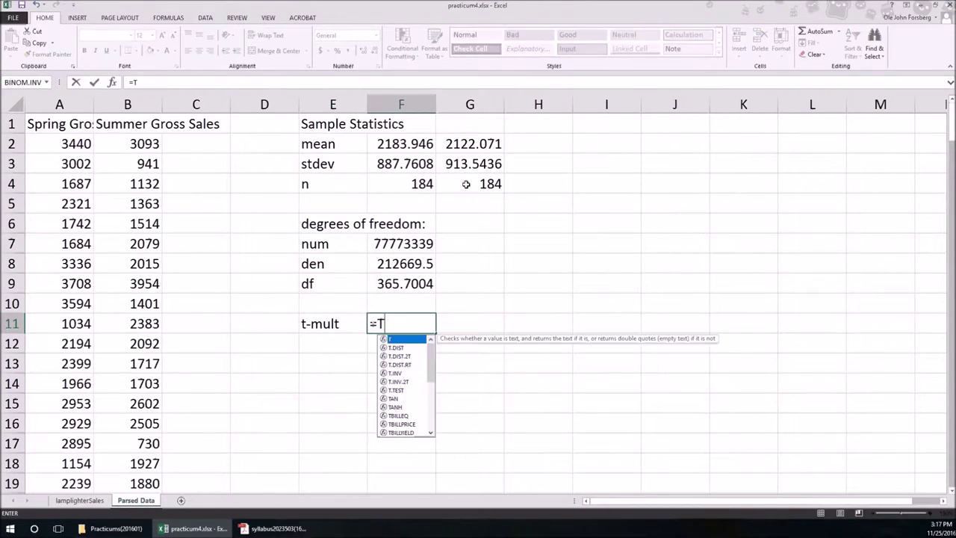
{"action": "type", "text": ".INV"}
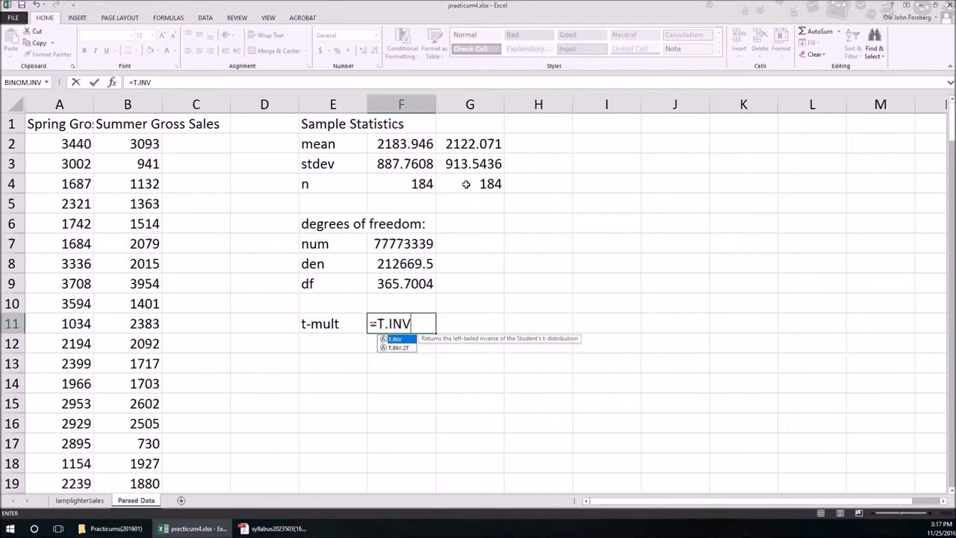
{"action": "type", "text": ".2T"}
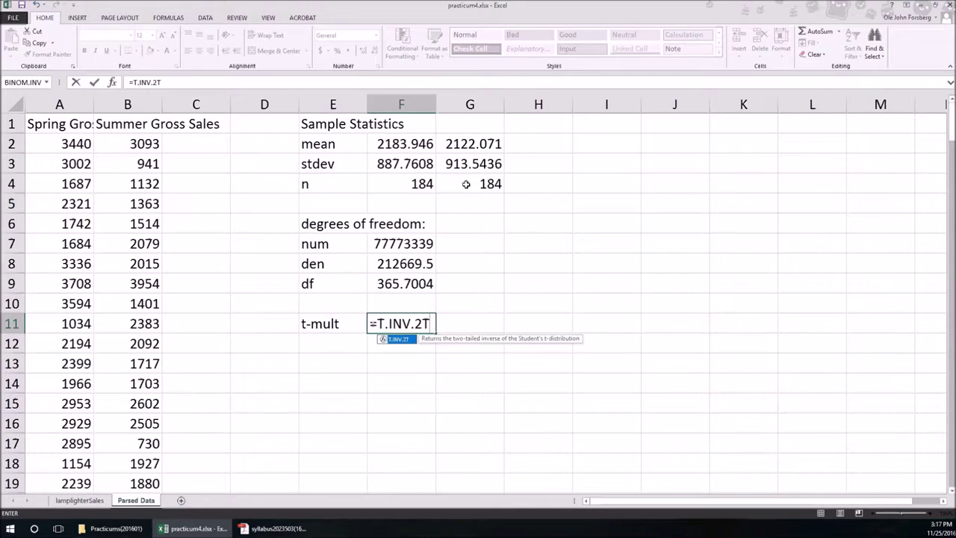
{"action": "type", "text": "("}
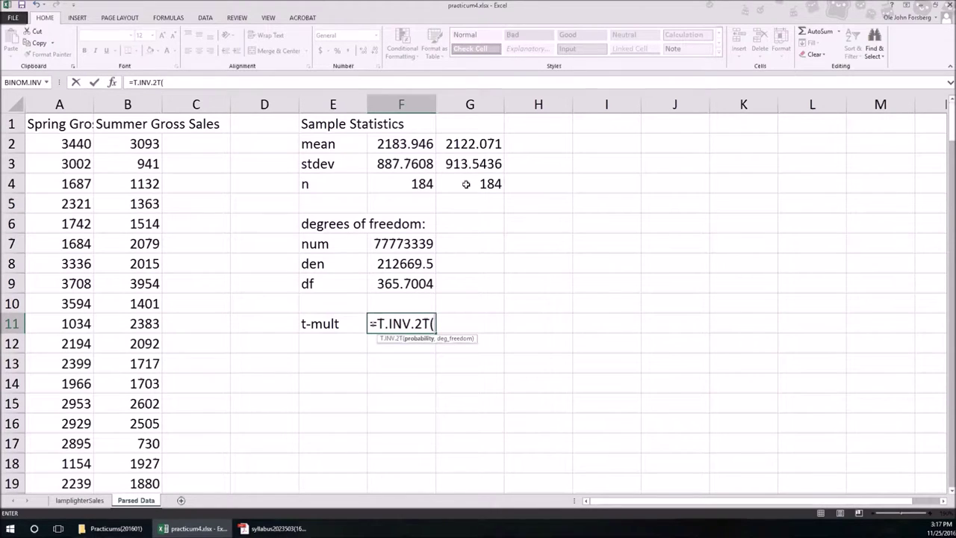
{"action": "type", "text": "0.05,"}
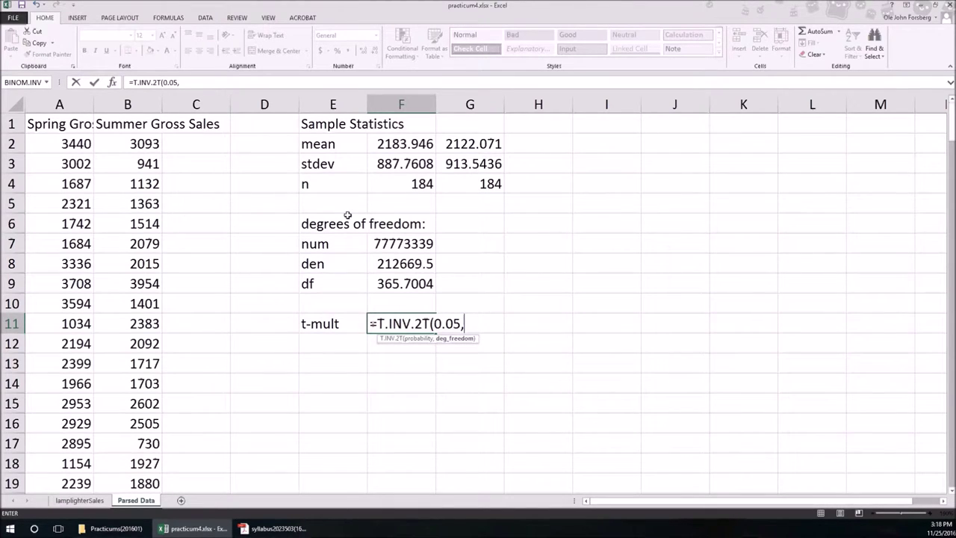
{"action": "left_click", "coordinate": [384, 284]}
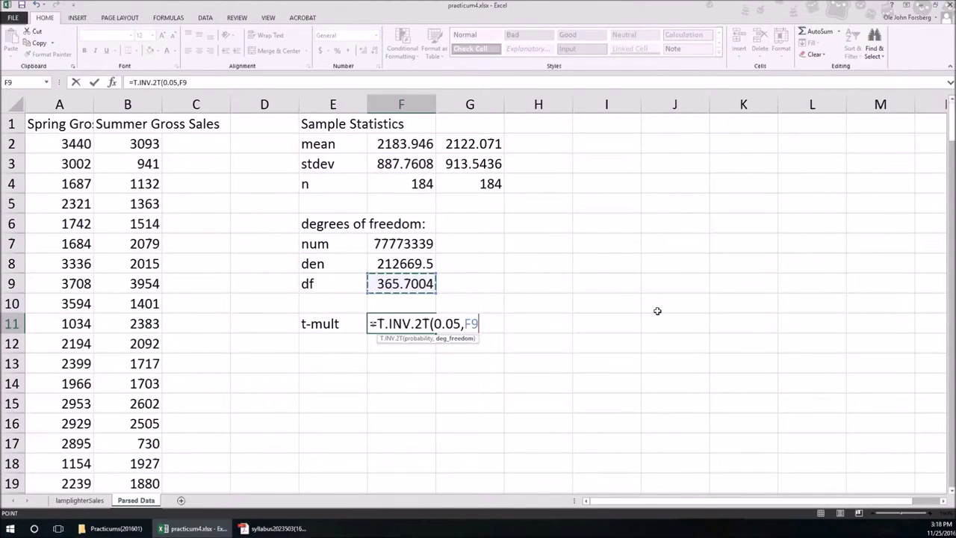
{"action": "type", "text": ")"}
{"action": "key", "text": "Return"}
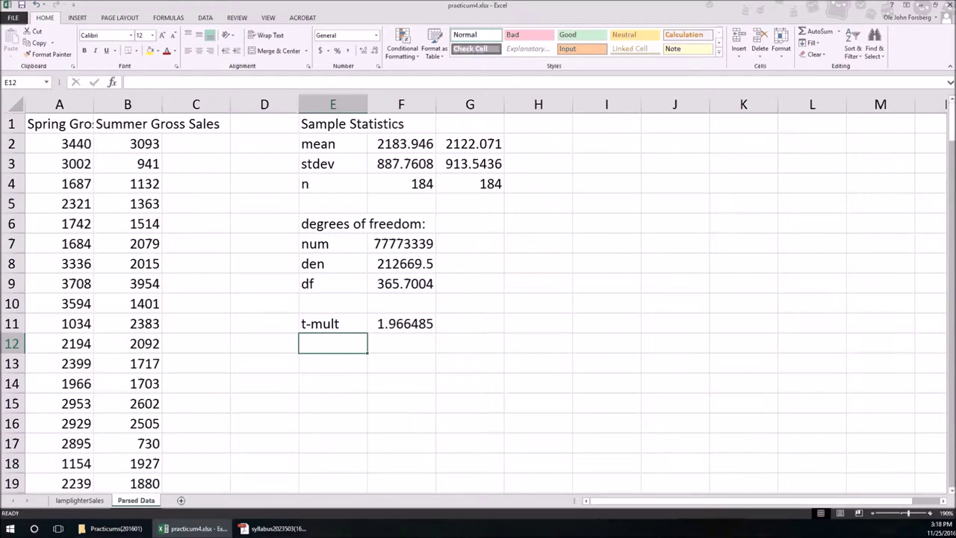
Step: Enter the label "std-err" in E13 for the standard error
{"action": "key", "text": "Right"}
{"action": "key", "text": "Up"}
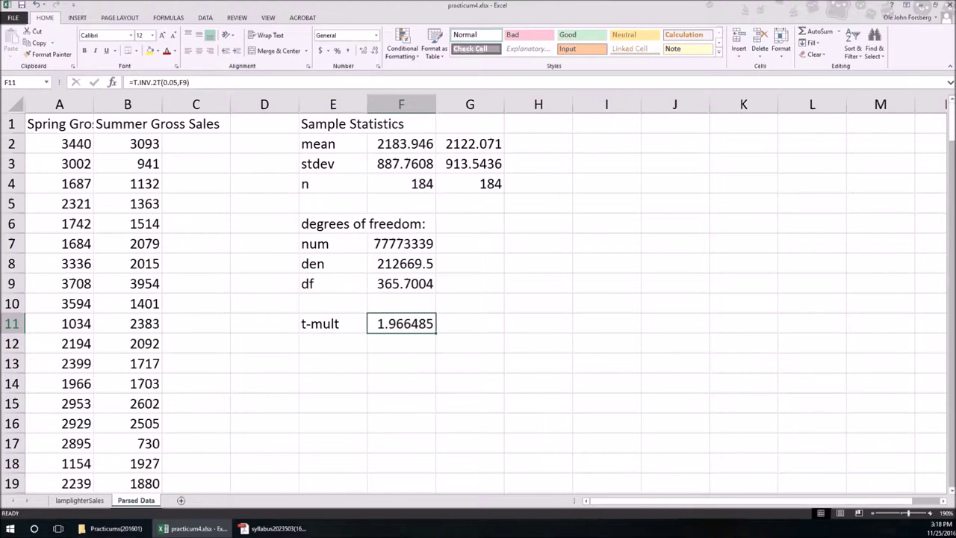
{"action": "key", "text": "Down"}
{"action": "key", "text": "Down"}
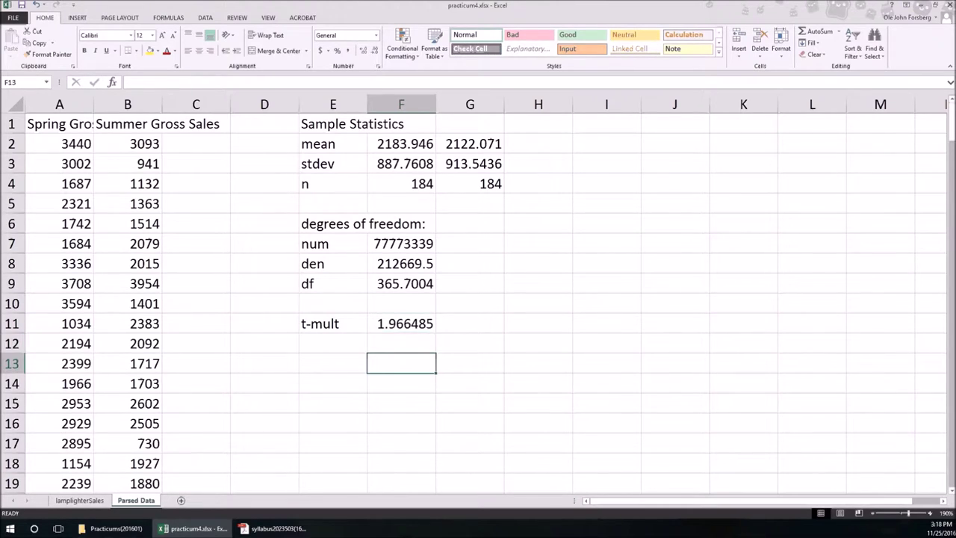
{"action": "key", "text": "Left"}
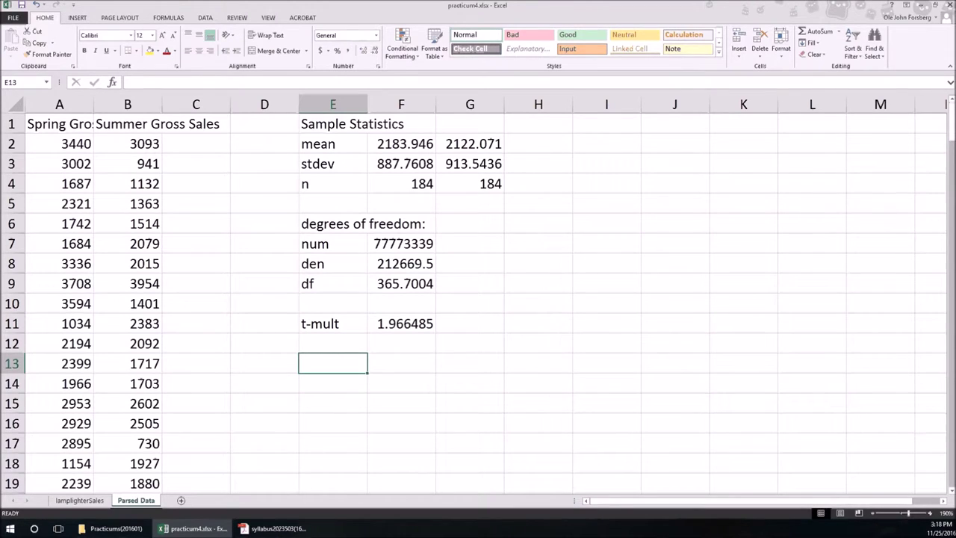
{"action": "type", "text": "std-err"}
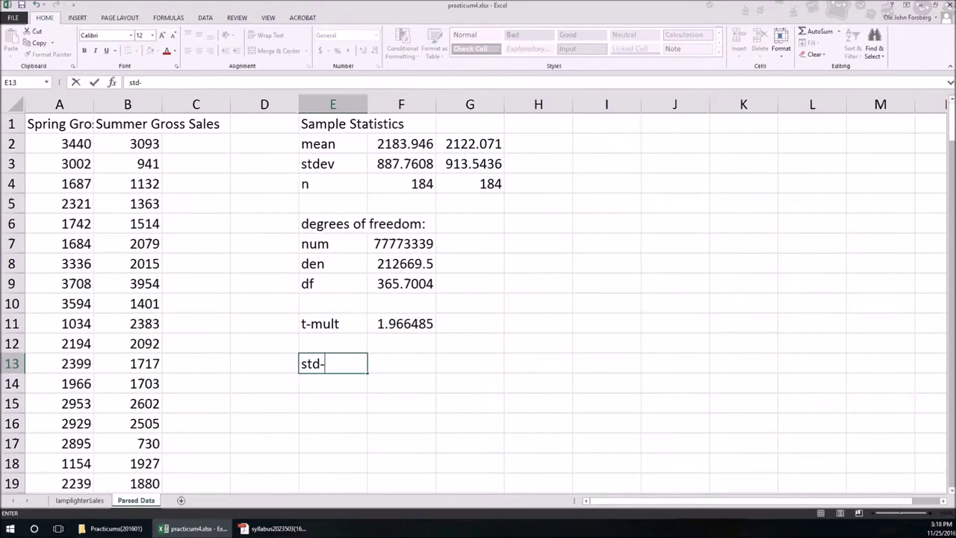
{"action": "key", "text": "Tab"}
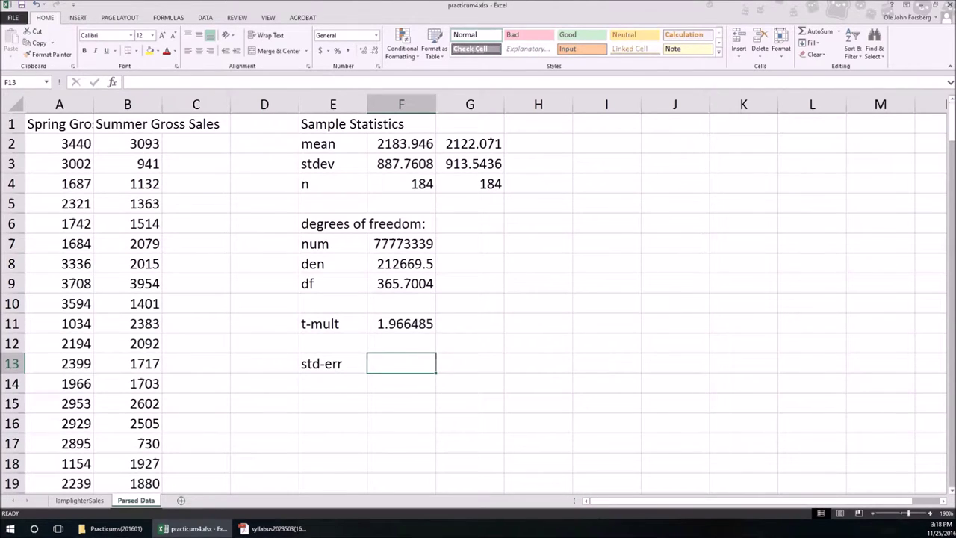
Step: Compute the standard error in F13 with =SQRT(F3^2/F4+G3^2/G4)
{"action": "type", "text": "s"}
{"action": "key", "text": "BackSpace"}
{"action": "type", "text": "=s"}
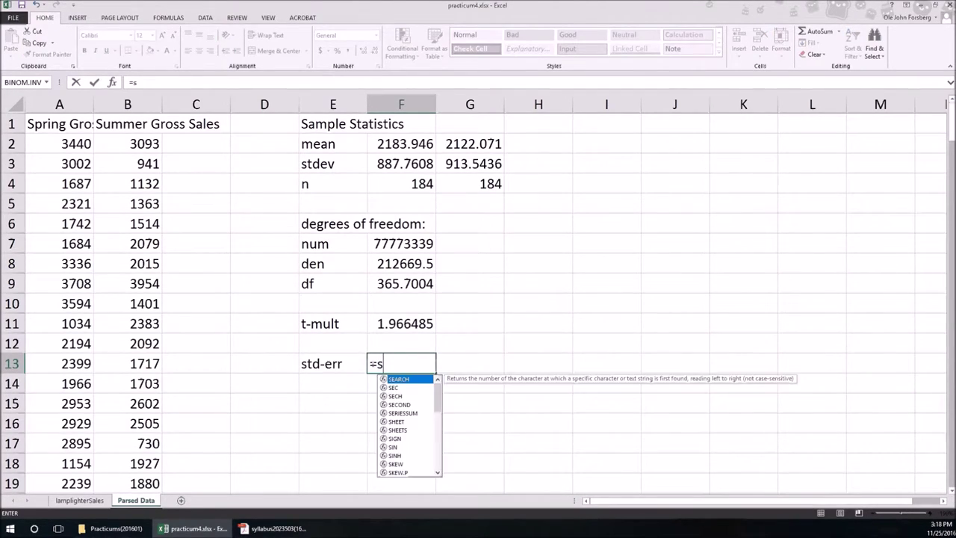
{"action": "type", "text": "qrt("}
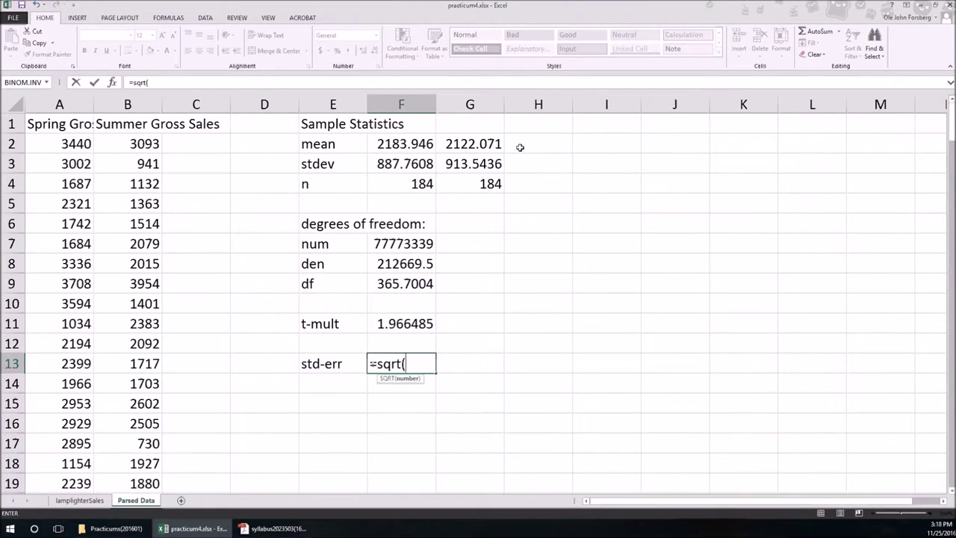
{"action": "left_click", "coordinate": [387, 159]}
{"action": "type", "text": "^2/"}
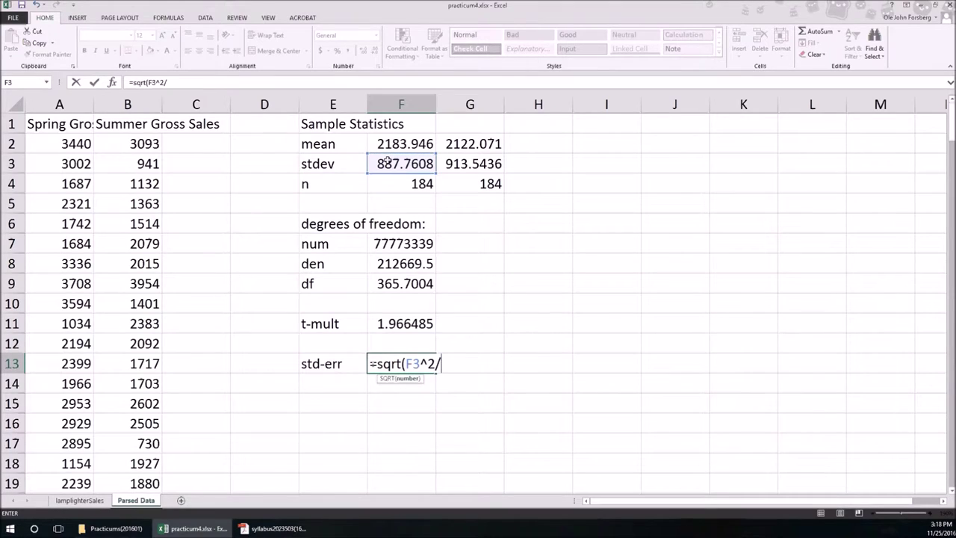
{"action": "left_click", "coordinate": [383, 188]}
{"action": "type", "text": "+"}
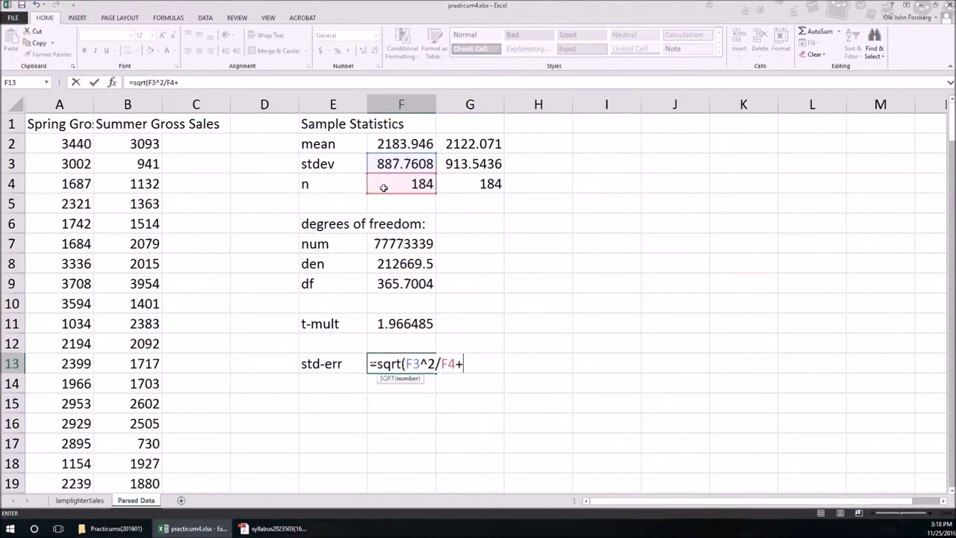
{"action": "left_click", "coordinate": [482, 161]}
{"action": "type", "text": "^2"}
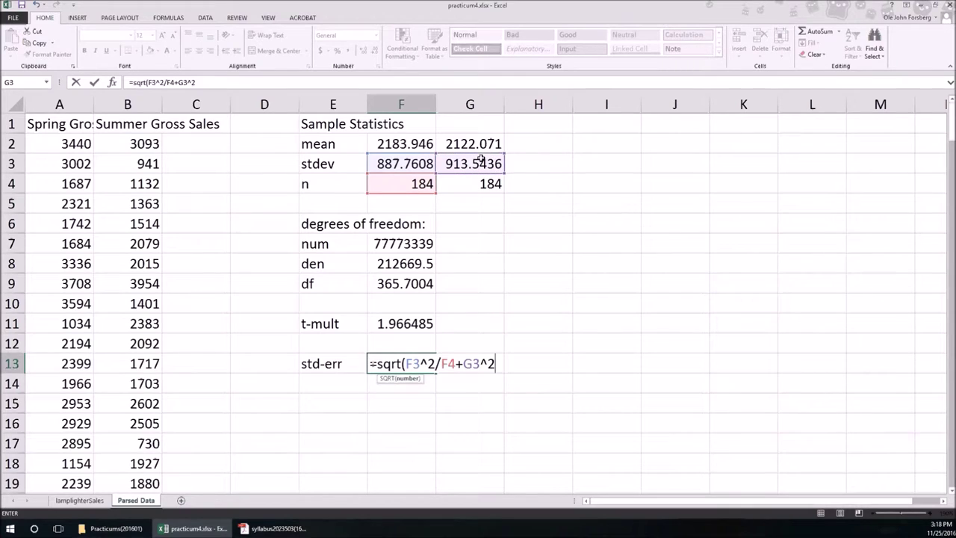
{"action": "type", "text": "/"}
{"action": "left_click", "coordinate": [451, 184]}
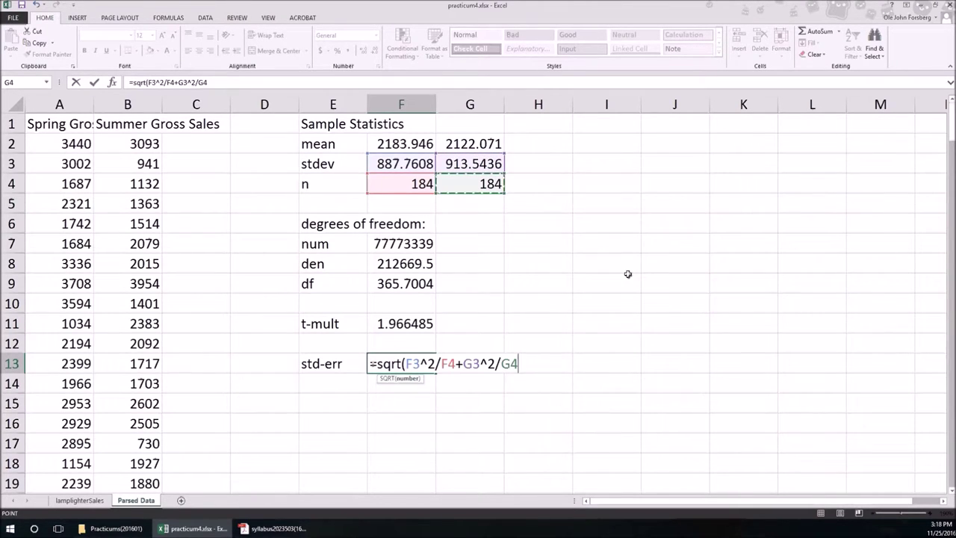
{"action": "type", "text": ")"}
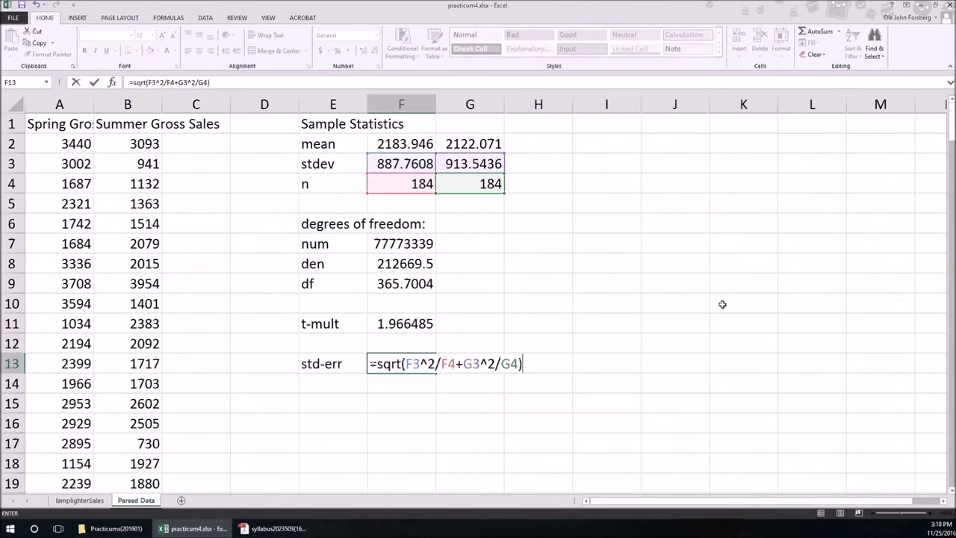
{"action": "key", "text": "Return"}
{"action": "key", "text": "Down"}
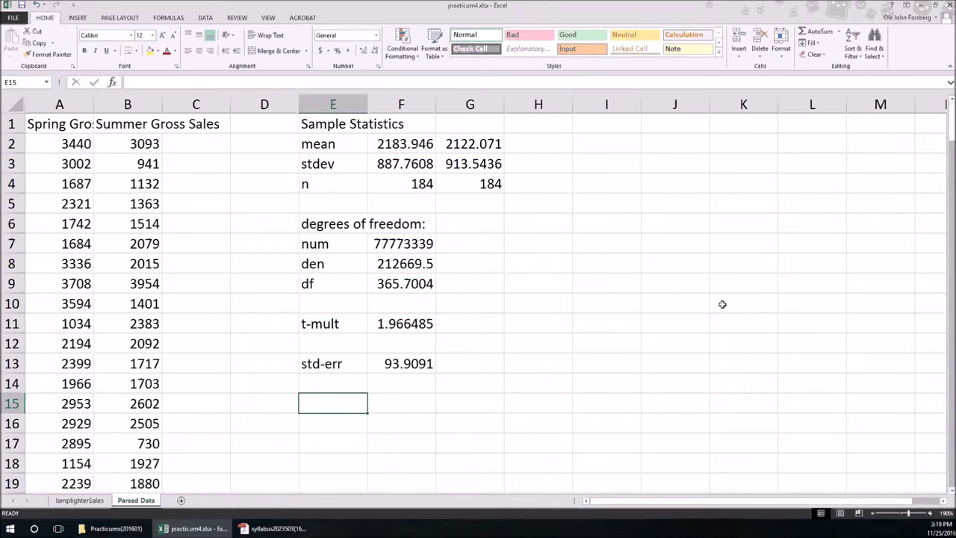
Step: Label E15 "pt-est" and compute the point estimate of the mean difference in F15 with =F2-G2
{"action": "type", "text": "pt-est"}
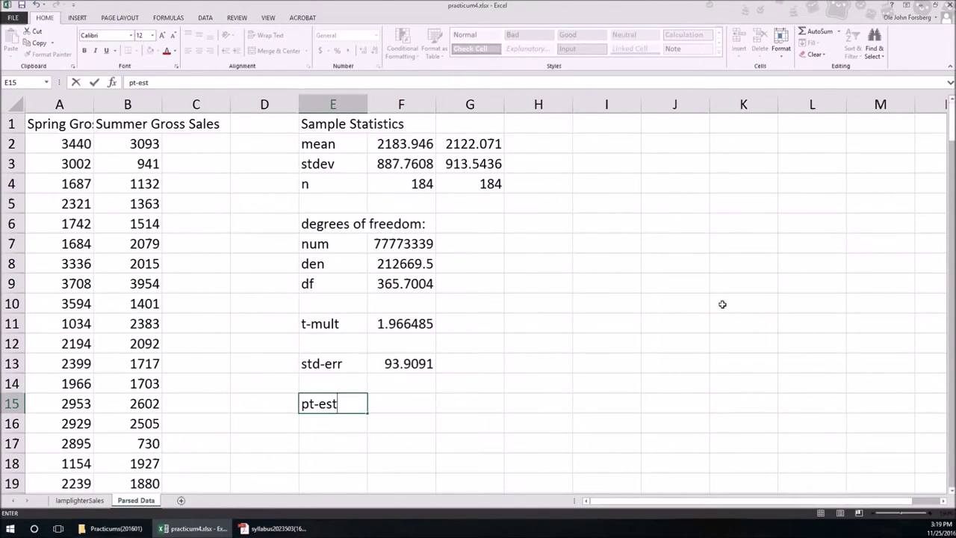
{"action": "key", "text": "Tab"}
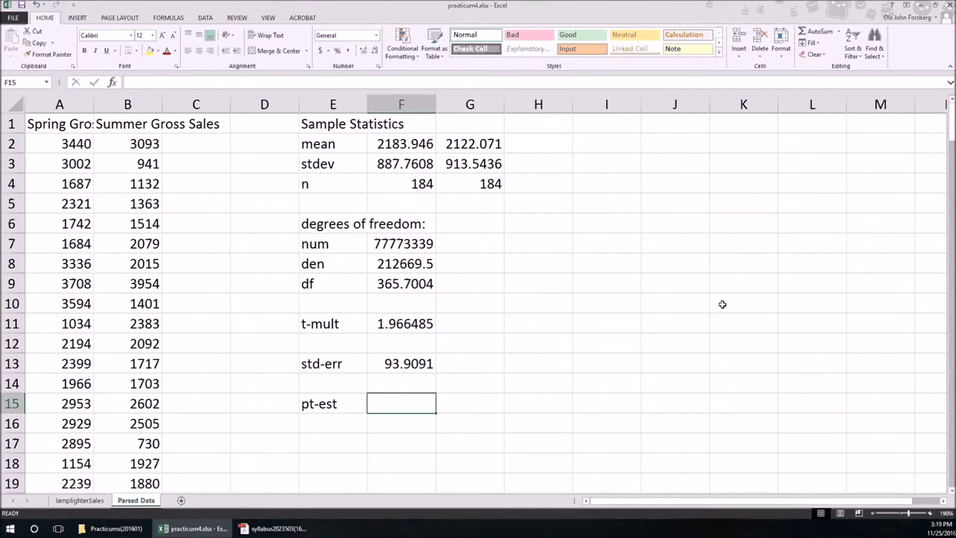
{"action": "type", "text": "="}
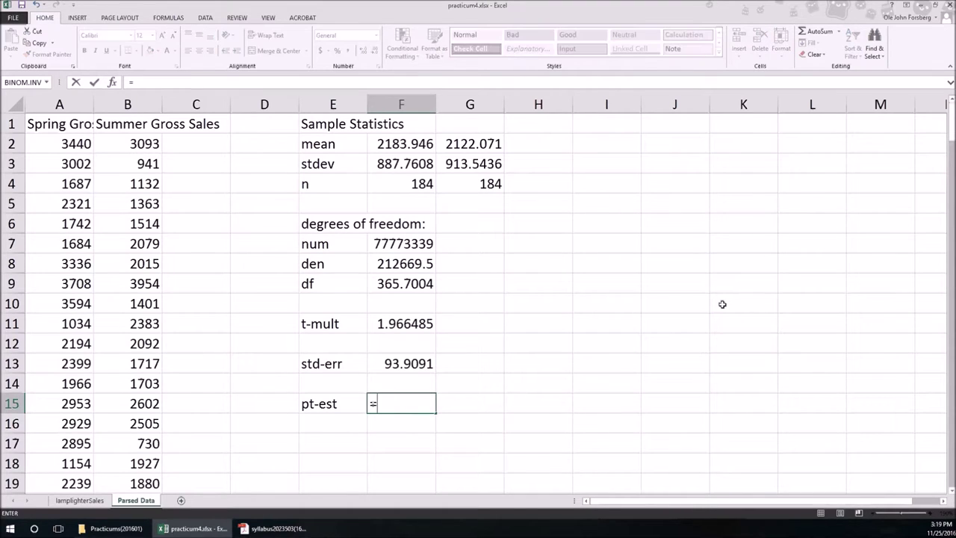
{"action": "left_click", "coordinate": [371, 146]}
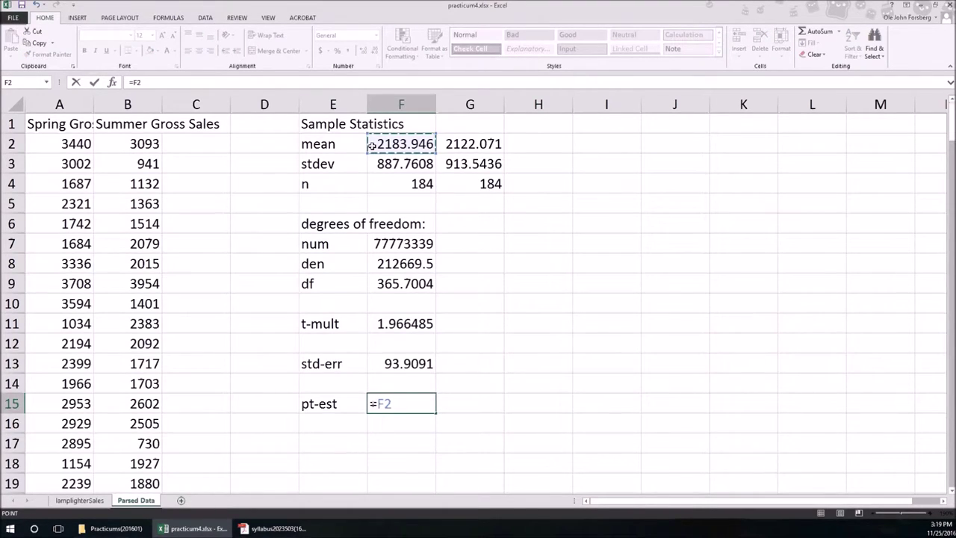
{"action": "type", "text": "-"}
{"action": "left_click", "coordinate": [464, 145]}
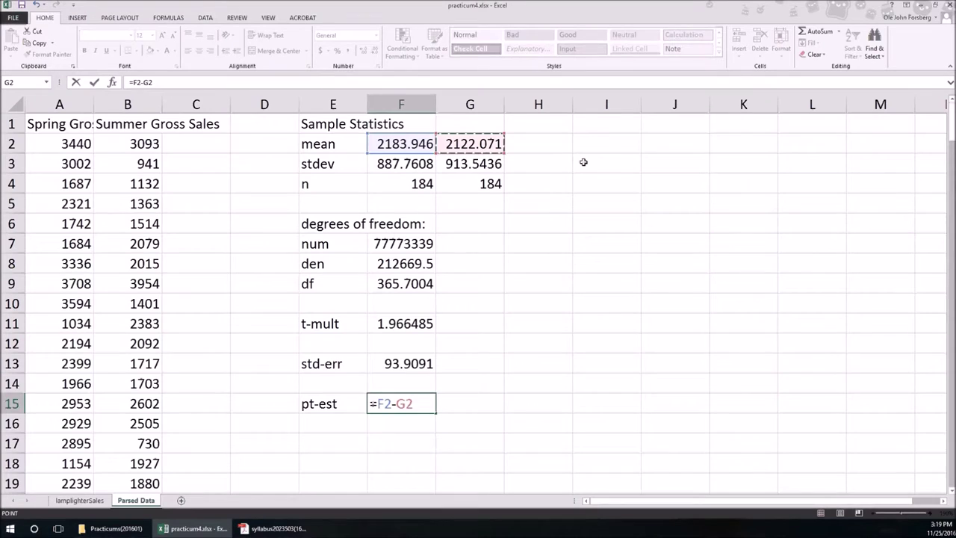
{"action": "key", "text": "Return"}
{"action": "key", "text": "Down"}
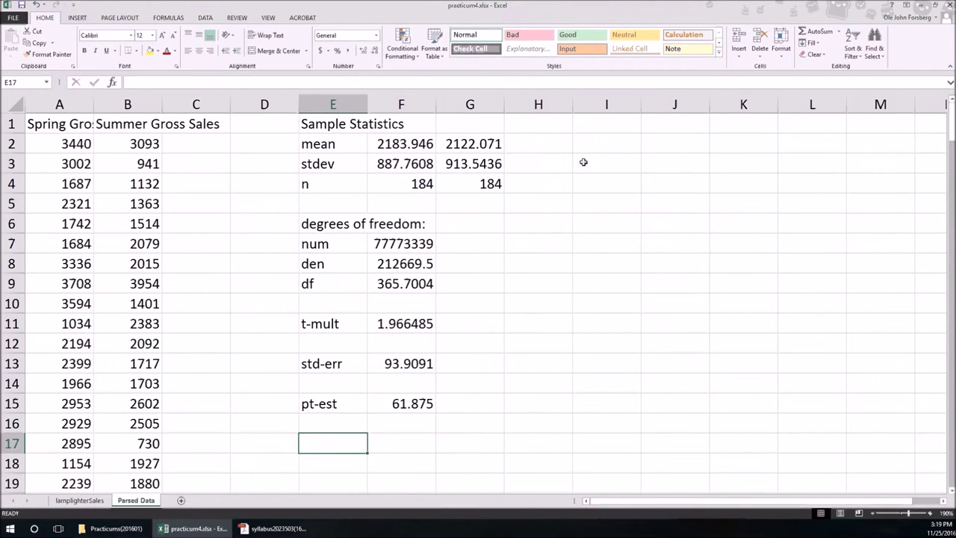
Step: Label E17 "lcl" and compute the lower confidence limit in F17 with =F15-F11*F13
{"action": "type", "text": "lcl"}
{"action": "key", "text": "Tab"}
{"action": "type", "text": "="}
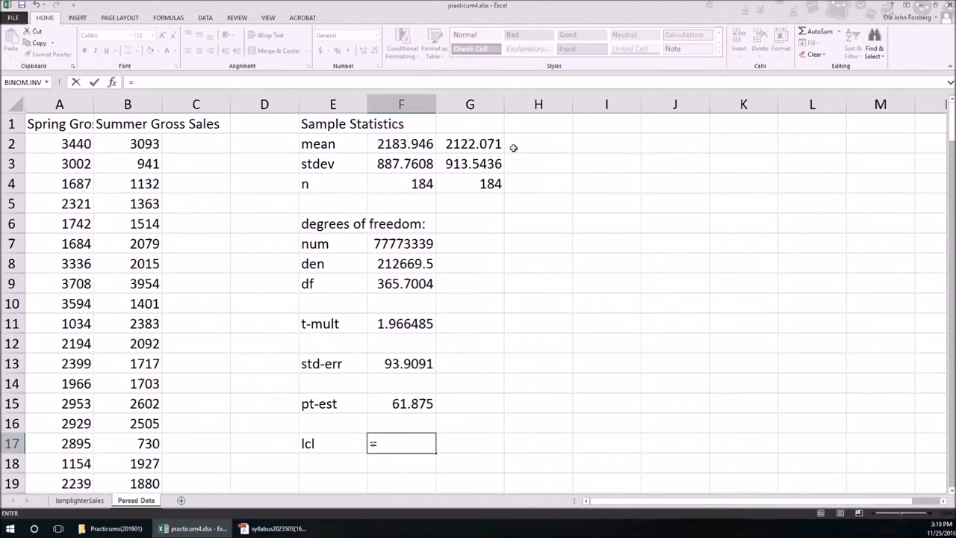
{"action": "left_click", "coordinate": [415, 404]}
{"action": "type", "text": "-"}
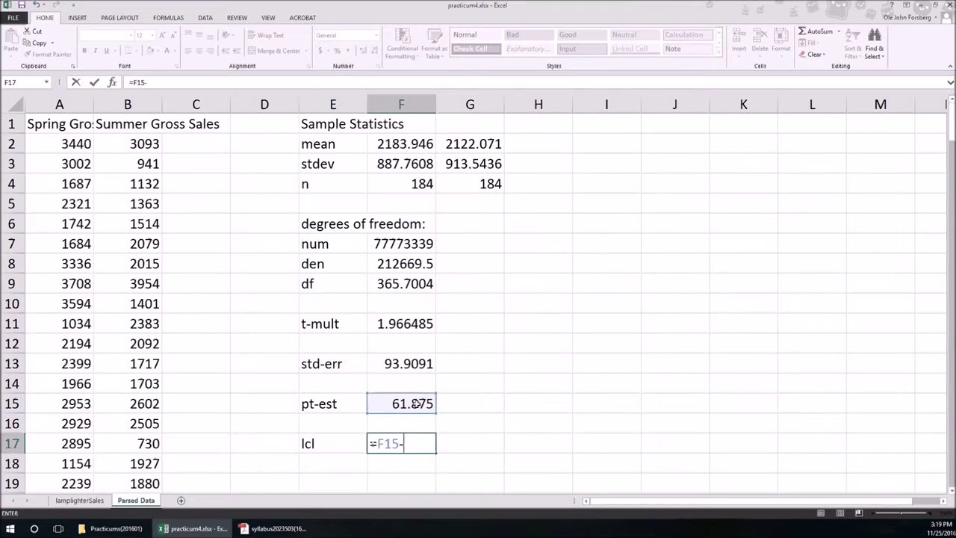
{"action": "left_click", "coordinate": [422, 323]}
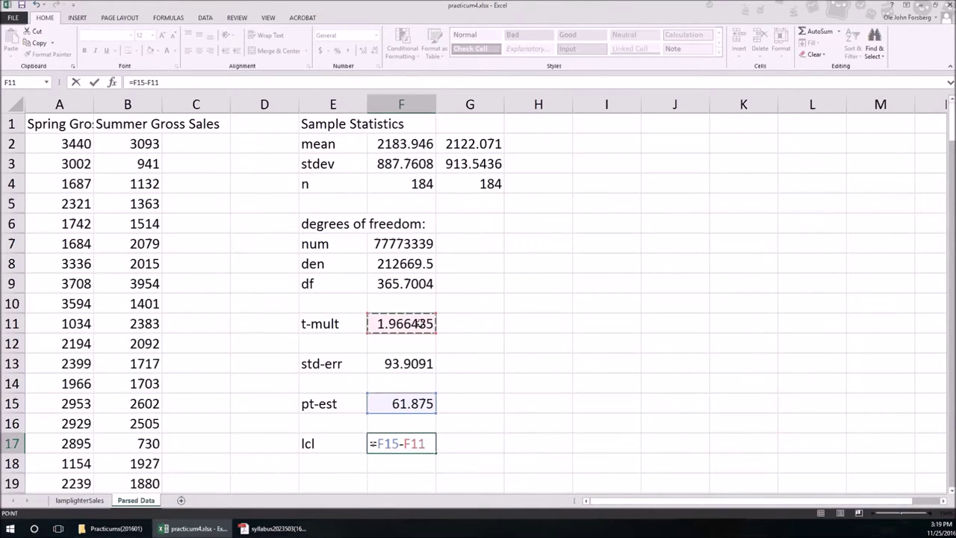
{"action": "type", "text": "*"}
{"action": "left_click", "coordinate": [417, 364]}
{"action": "key", "text": "Return"}
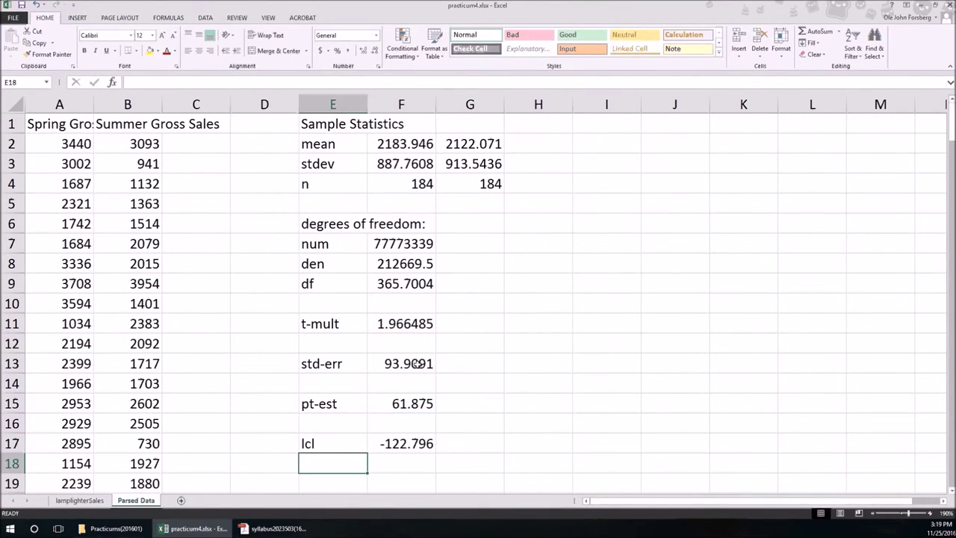
Step: Label E18 "ucl" and compute the upper confidence limit in F18 with =F15+F11*F13
{"action": "type", "text": "ucl"}
{"action": "key", "text": "Tab"}
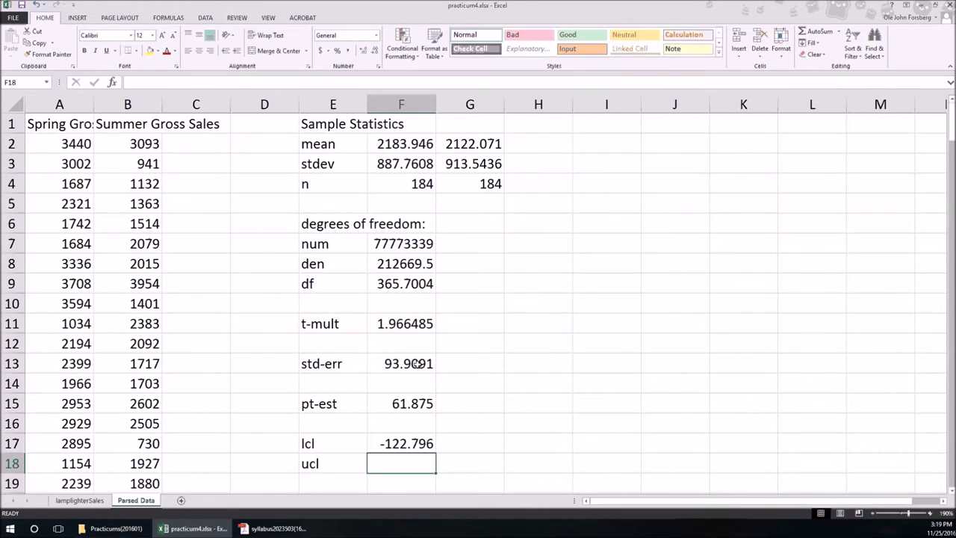
{"action": "type", "text": "="}
{"action": "left_click", "coordinate": [412, 403]}
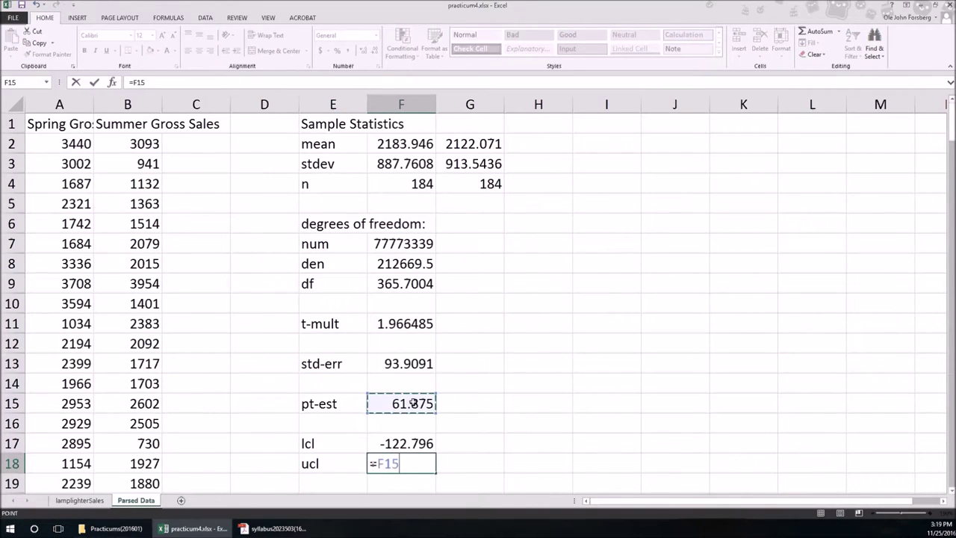
{"action": "type", "text": "+"}
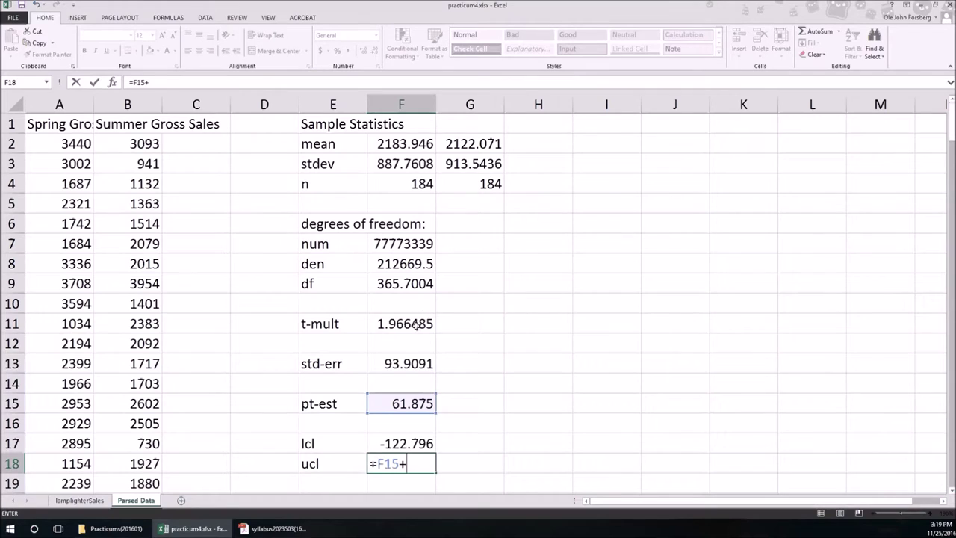
{"action": "left_click", "coordinate": [415, 324]}
{"action": "type", "text": "*"}
{"action": "left_click", "coordinate": [411, 364]}
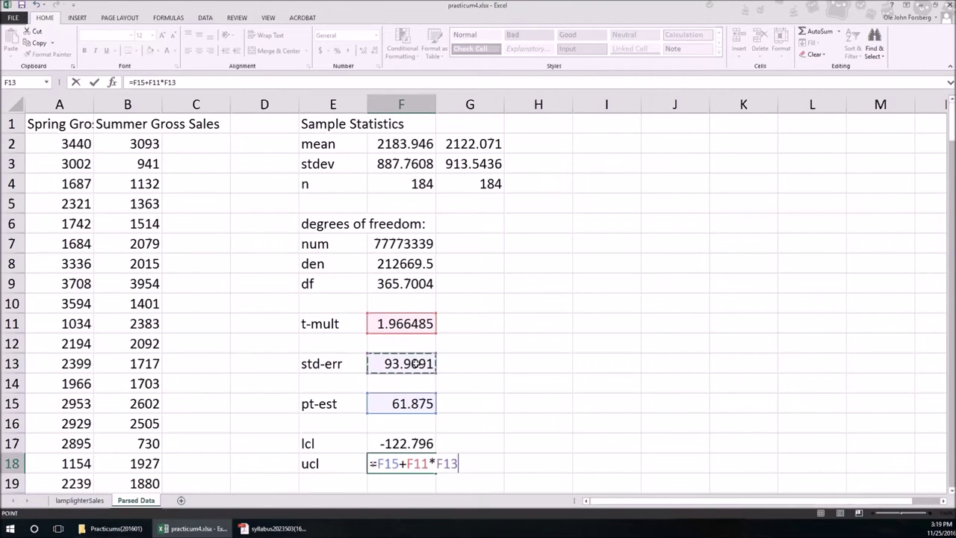
{"action": "key", "text": "Return"}
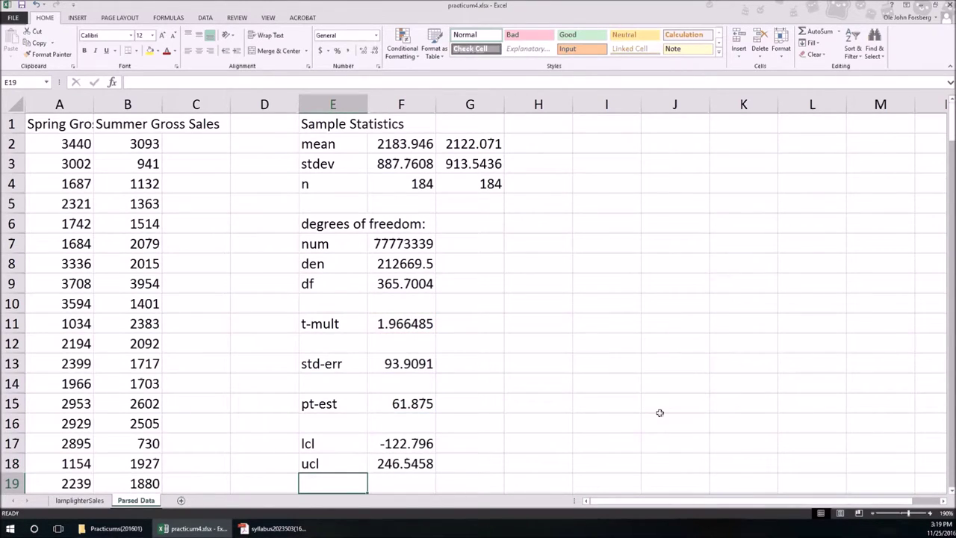
Step: Reduce the confidence limits in F17:F18 to two decimal places
{"action": "left_click_drag", "start_coordinate": [420, 467], "coordinate": [423, 443]}
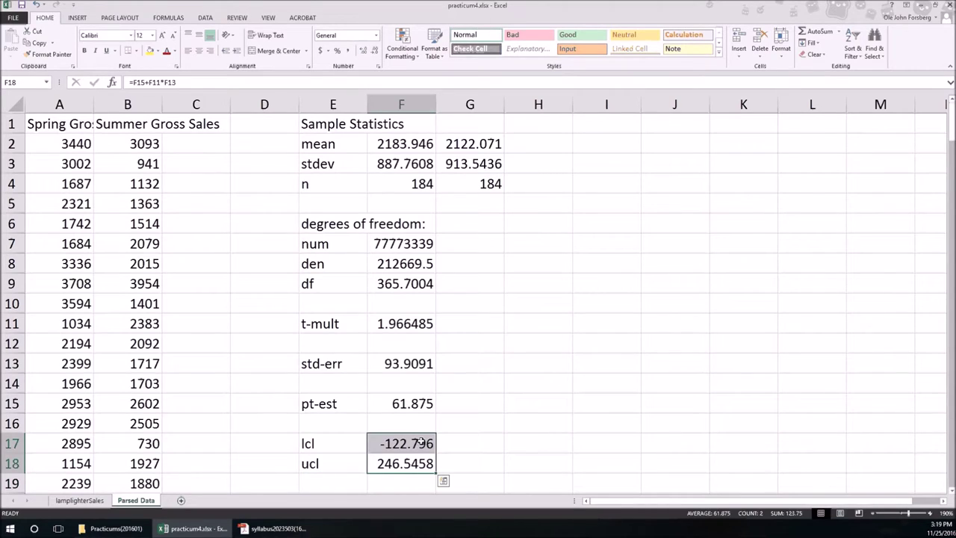
{"action": "left_click", "coordinate": [375, 52]}
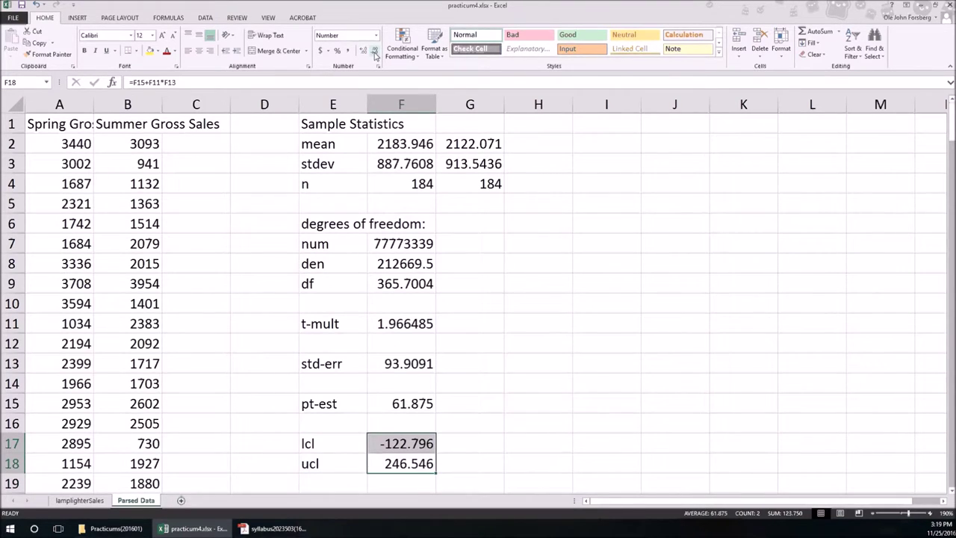
{"action": "left_click", "coordinate": [375, 53]}
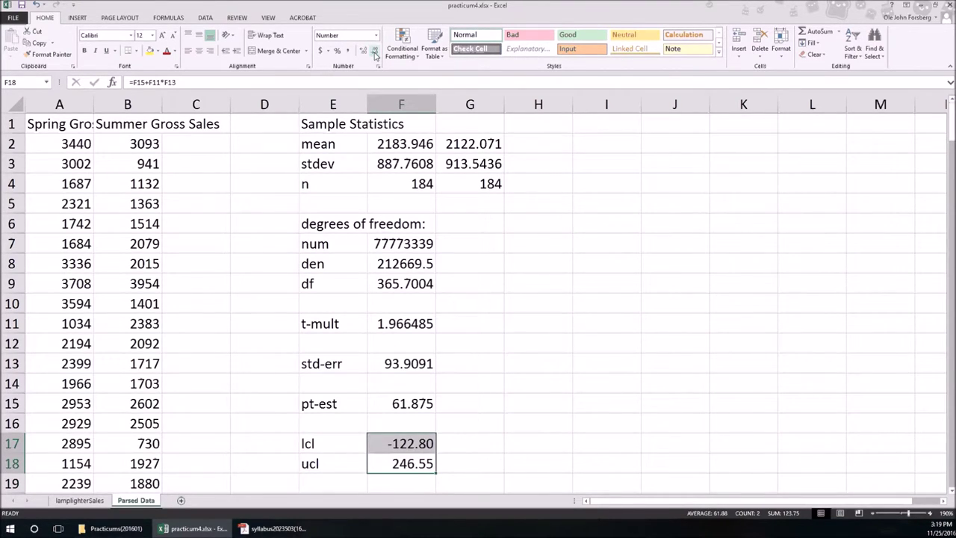
{"action": "left_click", "coordinate": [481, 474]}
{"action": "left_click", "coordinate": [476, 467]}
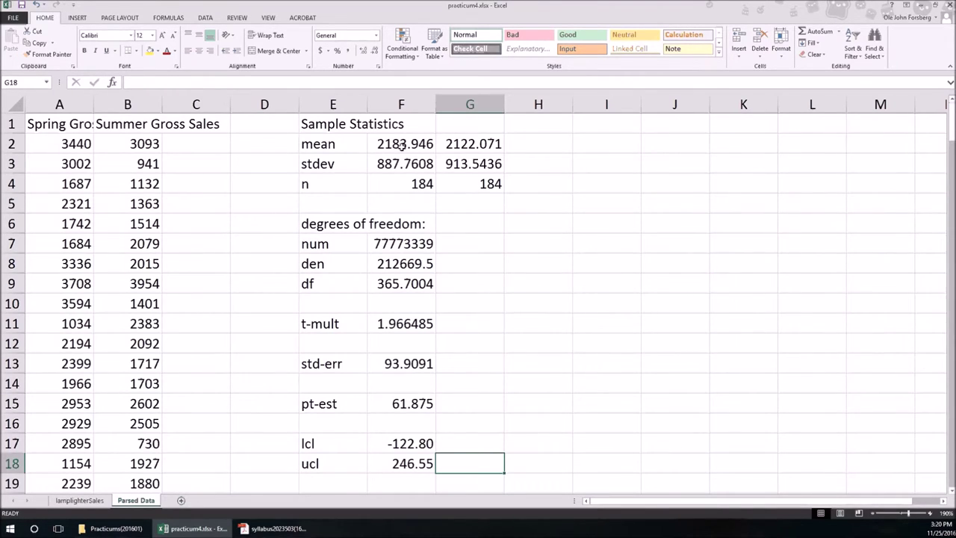
Step: Examine the spring and summer sample means in F2:G2 against the confidence limits in F17:F18
{"action": "left_click_drag", "start_coordinate": [402, 144], "coordinate": [470, 143]}
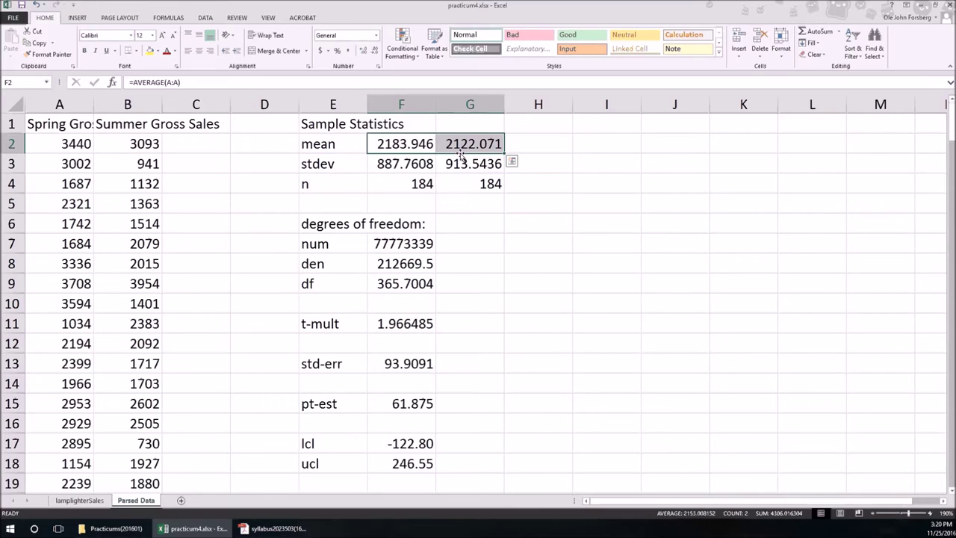
{"action": "left_click_drag", "start_coordinate": [486, 439], "coordinate": [481, 462]}
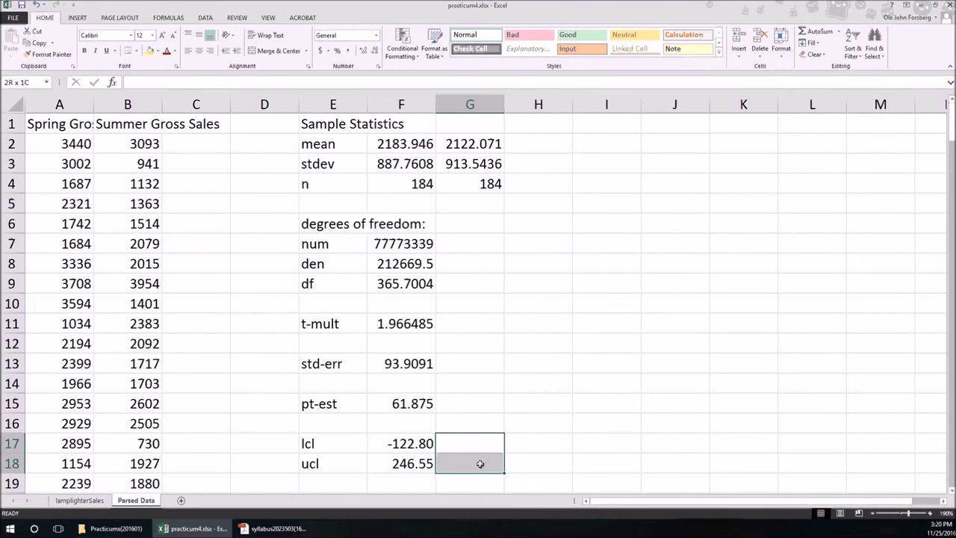
{"action": "left_click_drag", "start_coordinate": [480, 464], "coordinate": [481, 464]}
{"action": "left_click_drag", "start_coordinate": [351, 420], "coordinate": [460, 478]}
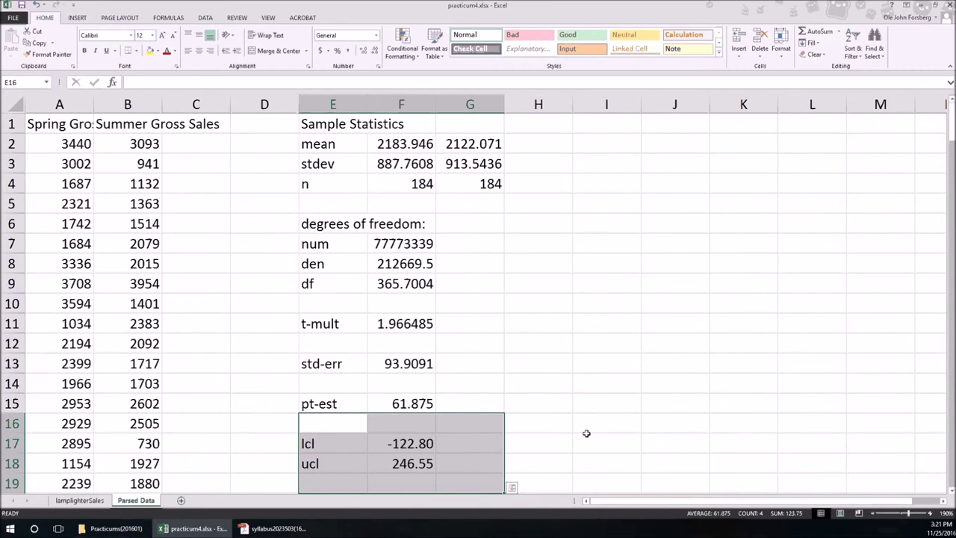
{"action": "left_click_drag", "start_coordinate": [416, 142], "coordinate": [458, 143]}
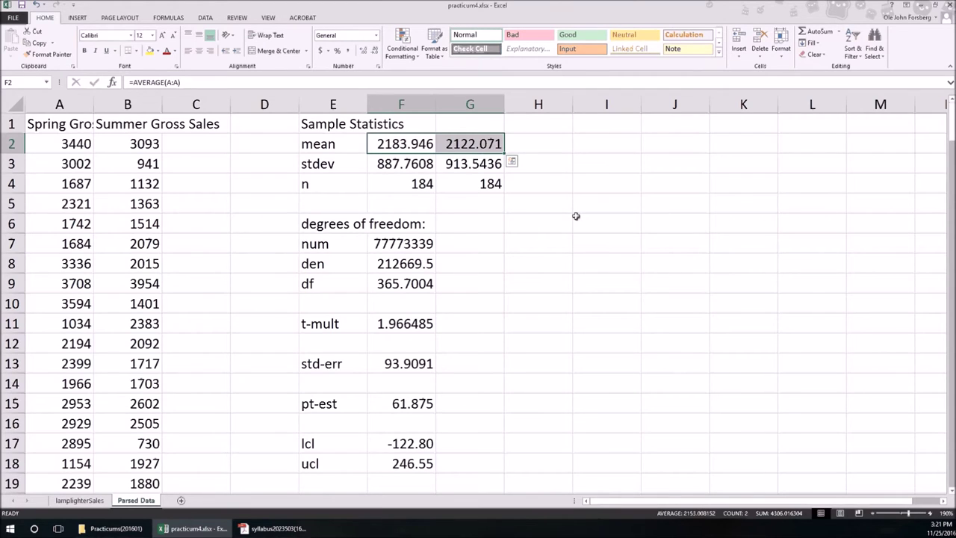
{"action": "left_click_drag", "start_coordinate": [397, 443], "coordinate": [400, 462]}
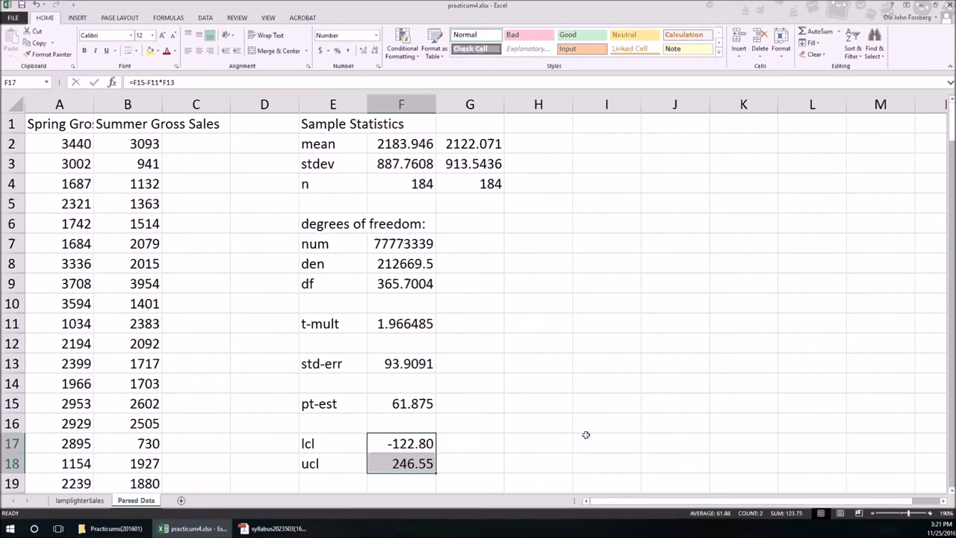
{"action": "left_click_drag", "start_coordinate": [404, 140], "coordinate": [452, 145]}
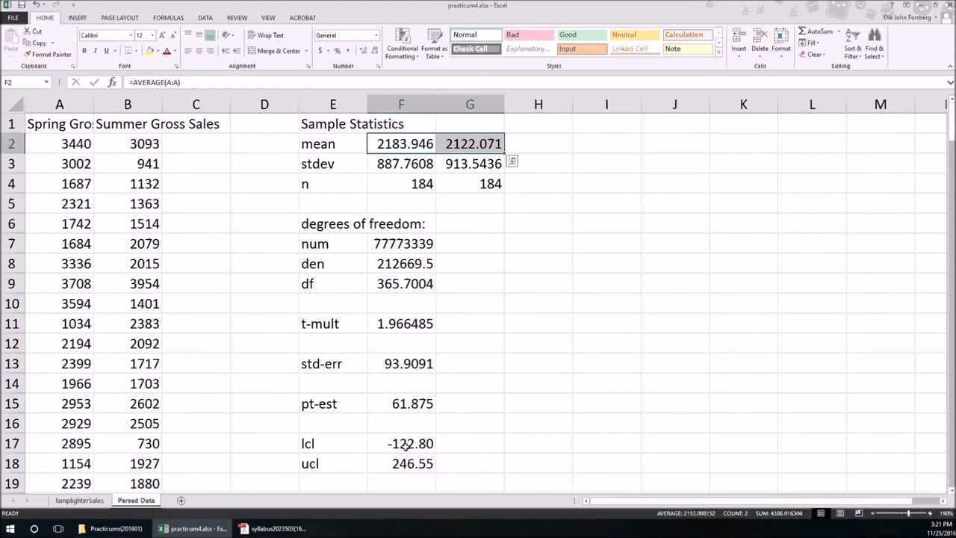
{"action": "left_click_drag", "start_coordinate": [406, 444], "coordinate": [407, 464]}
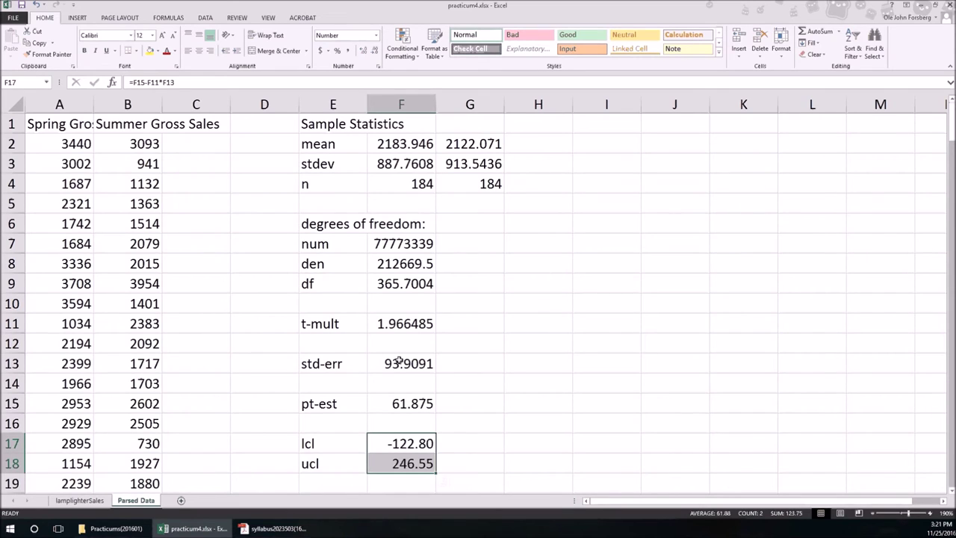
Step: Apply the dollar Accounting number format to the point estimate in F15 and the confidence limits in F17:F18
{"action": "left_click", "coordinate": [397, 402]}
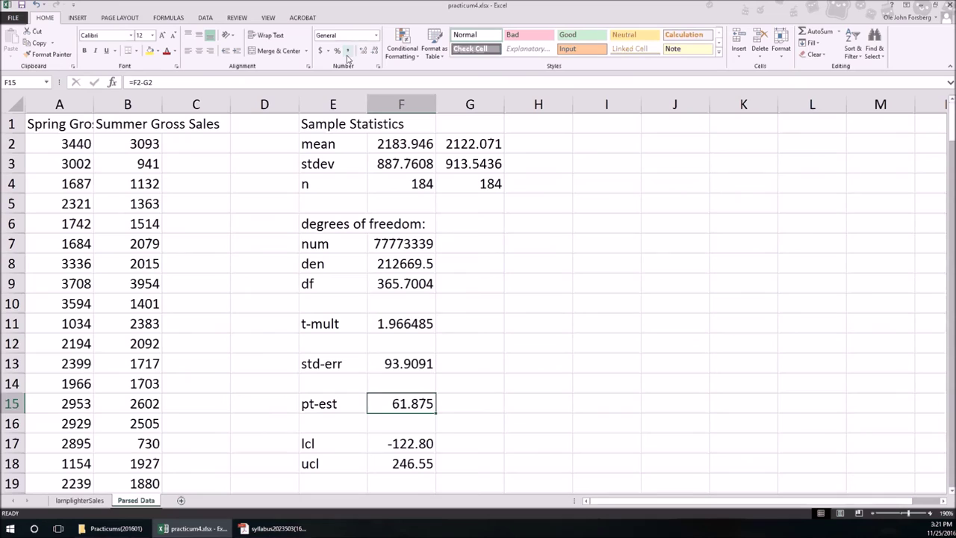
{"action": "left_click", "coordinate": [322, 51]}
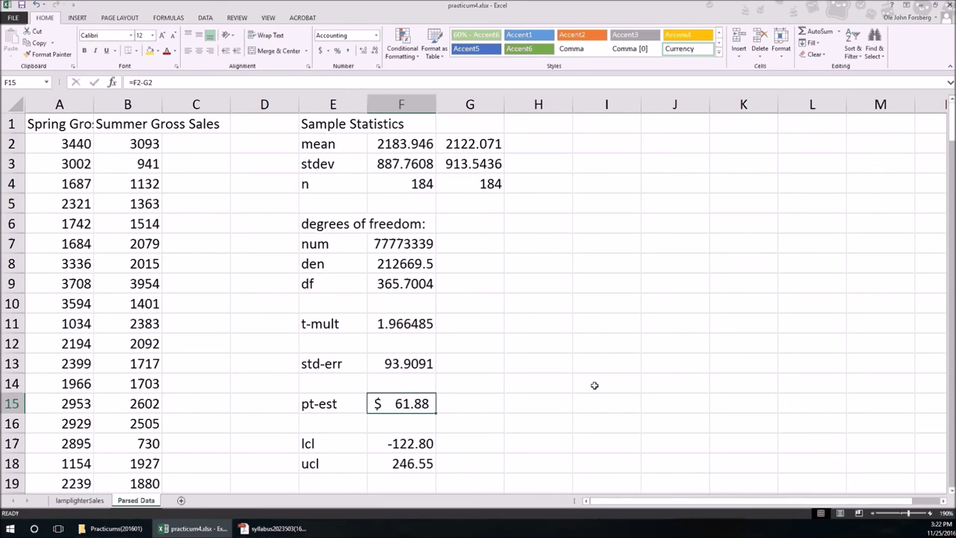
{"action": "left_click_drag", "start_coordinate": [417, 469], "coordinate": [416, 446]}
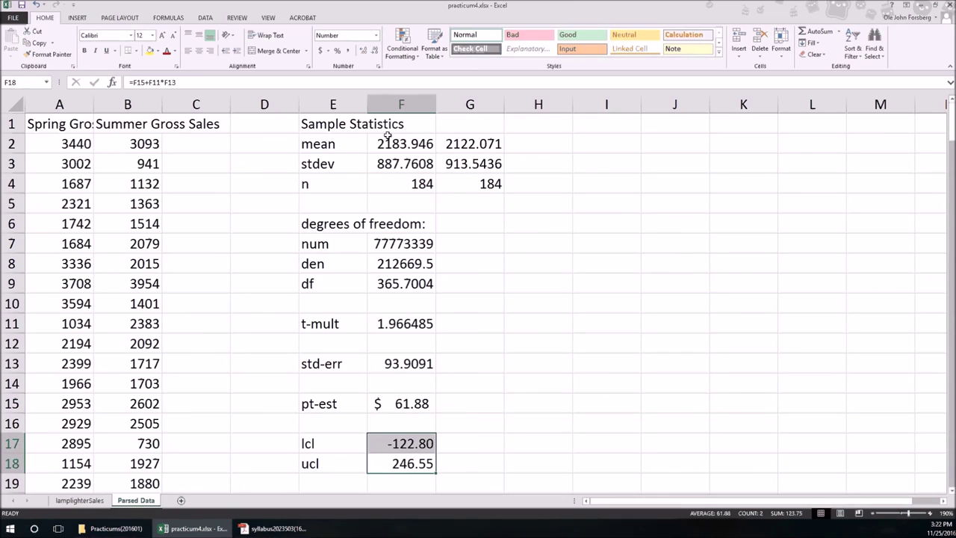
{"action": "left_click", "coordinate": [319, 51]}
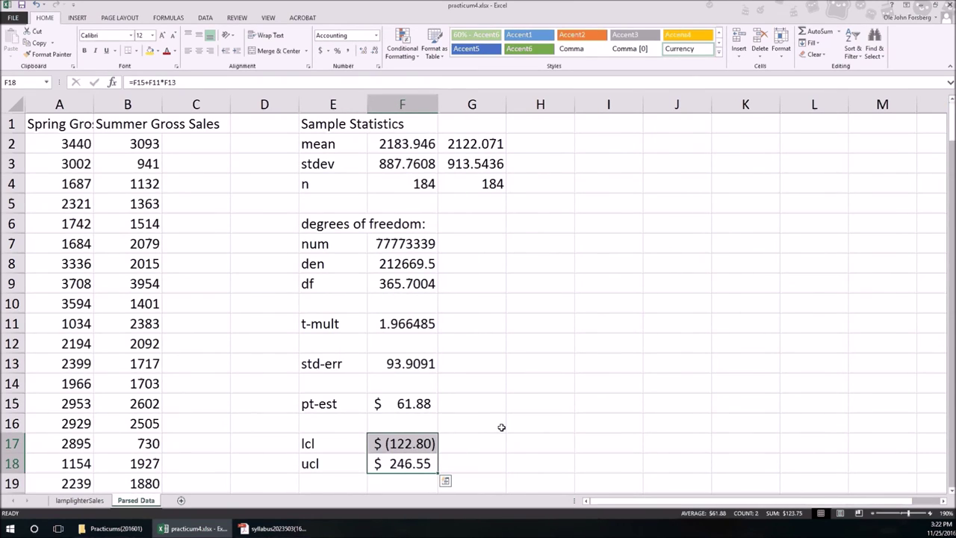